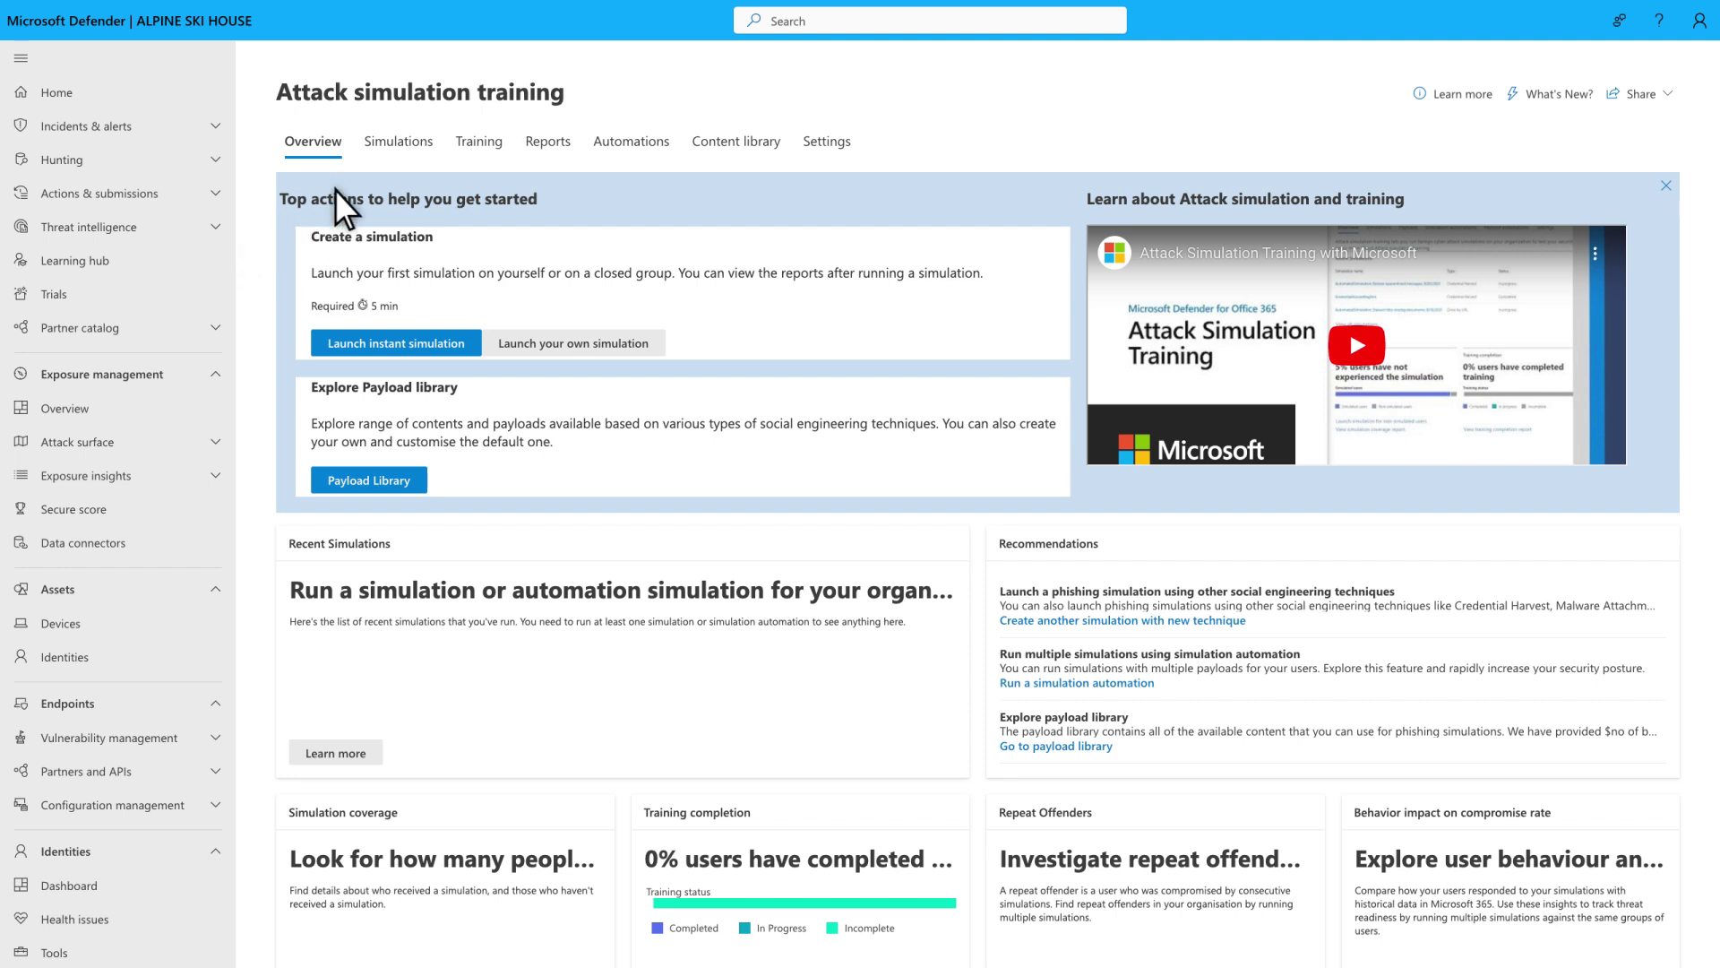
Switch Attack simulation training to the Training tab to list the training campaigns.
click(482, 145)
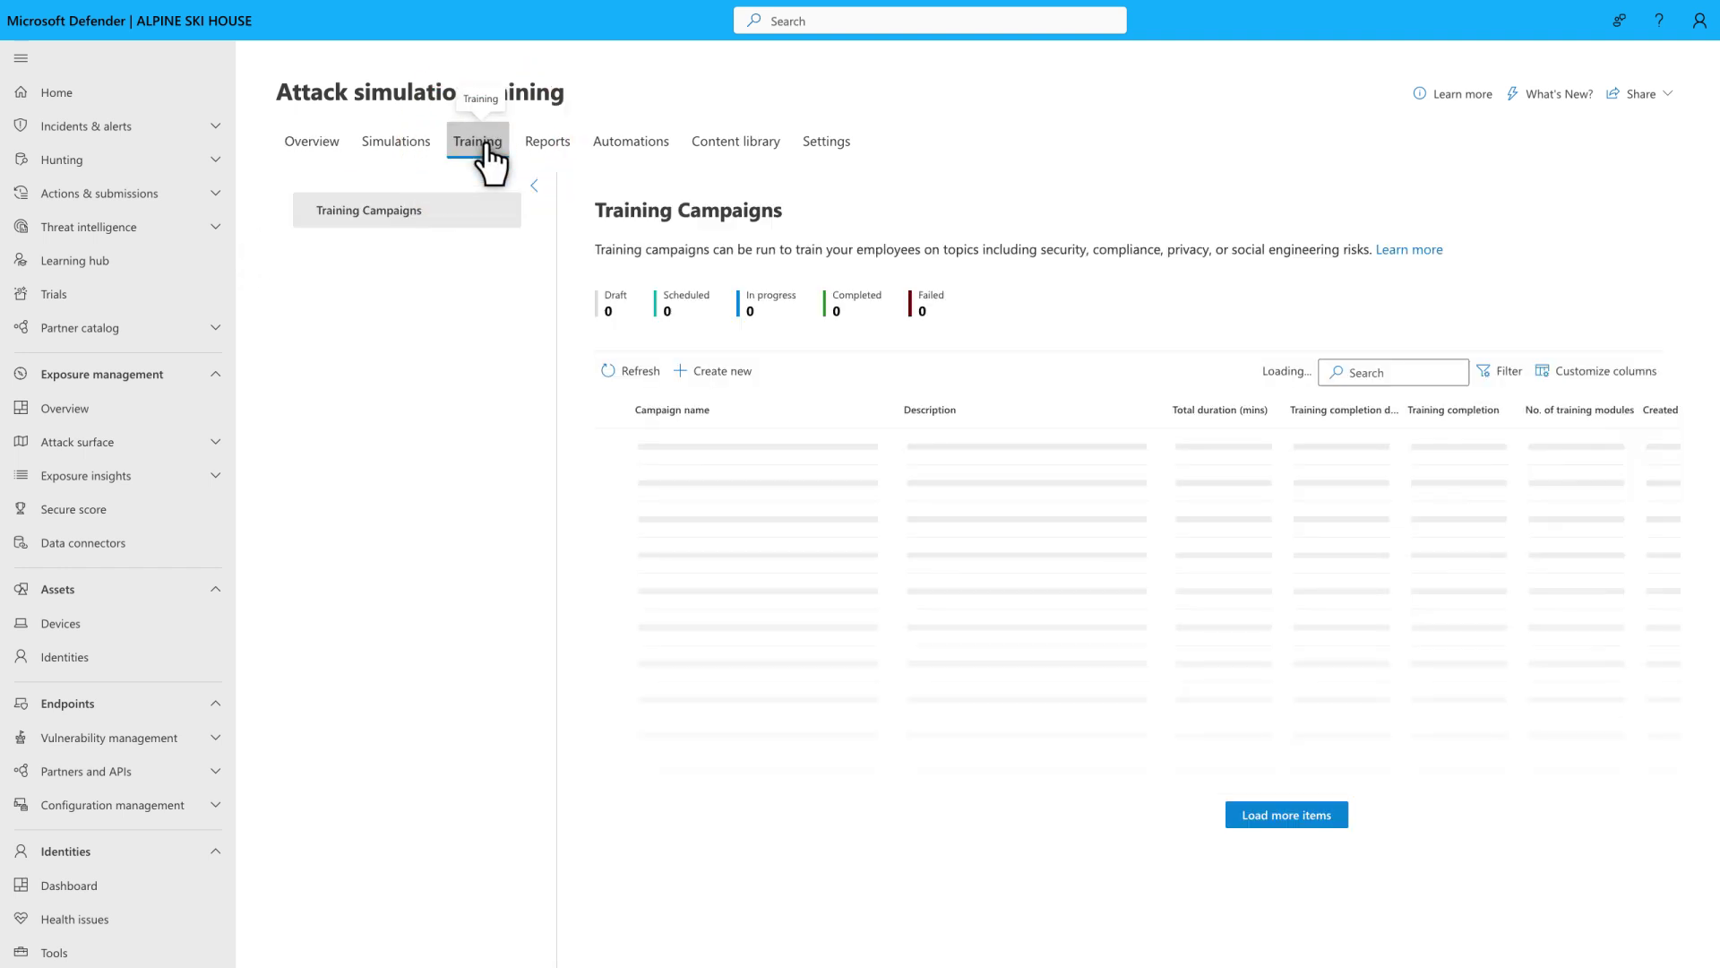
Create a training campaign 'Monthly cybersecurity awareness' with a monthly company-wide awareness program description.
click(694, 382)
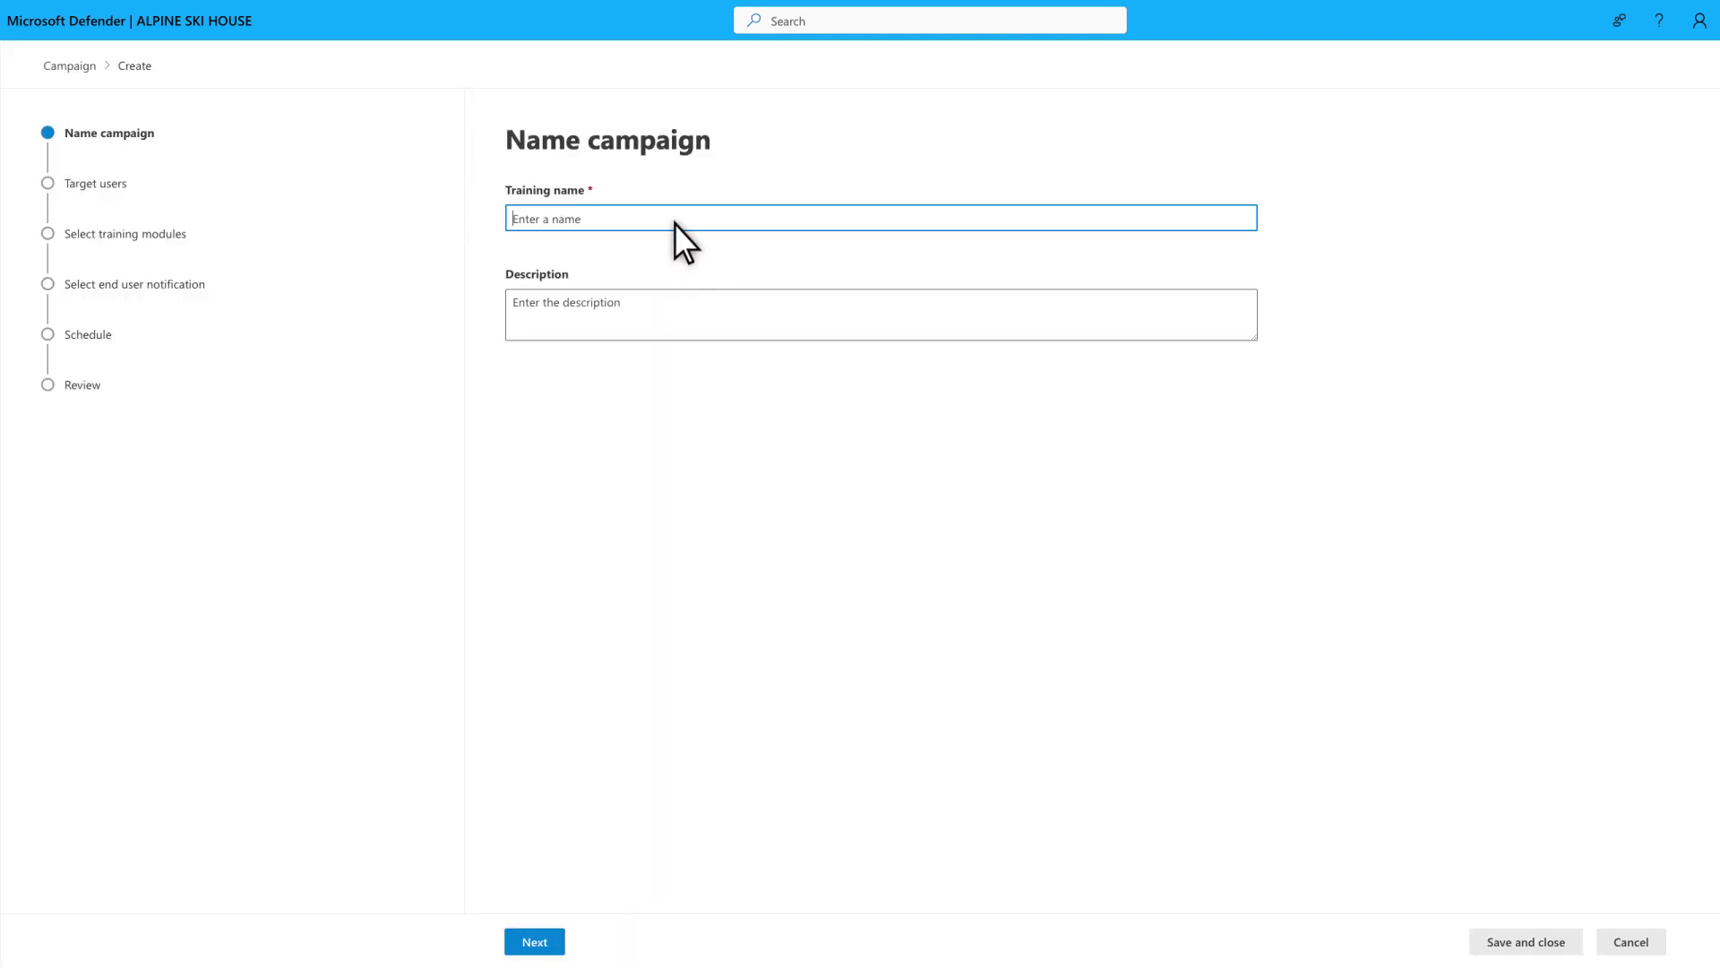
click(675, 223)
text(Monthly cybersecurity awareness)
click(698, 332)
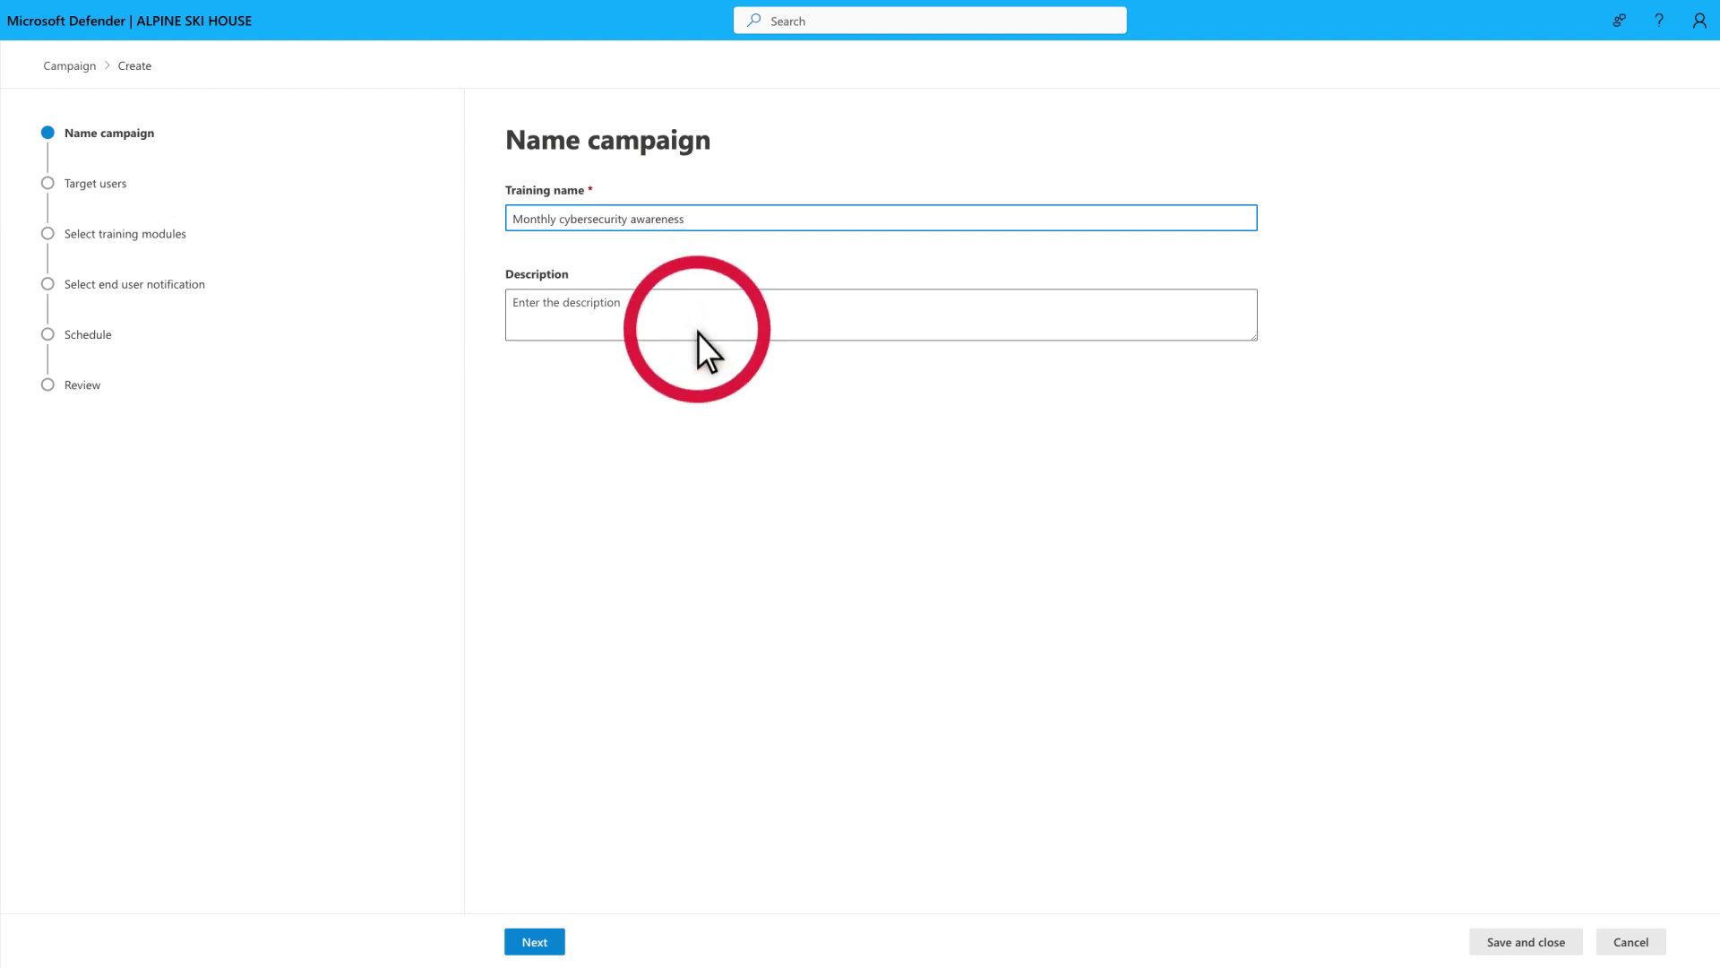
text(The monthly company-wide awareness program is an initiative to enhance the cybersecurity knowledge and practices of all employees.)
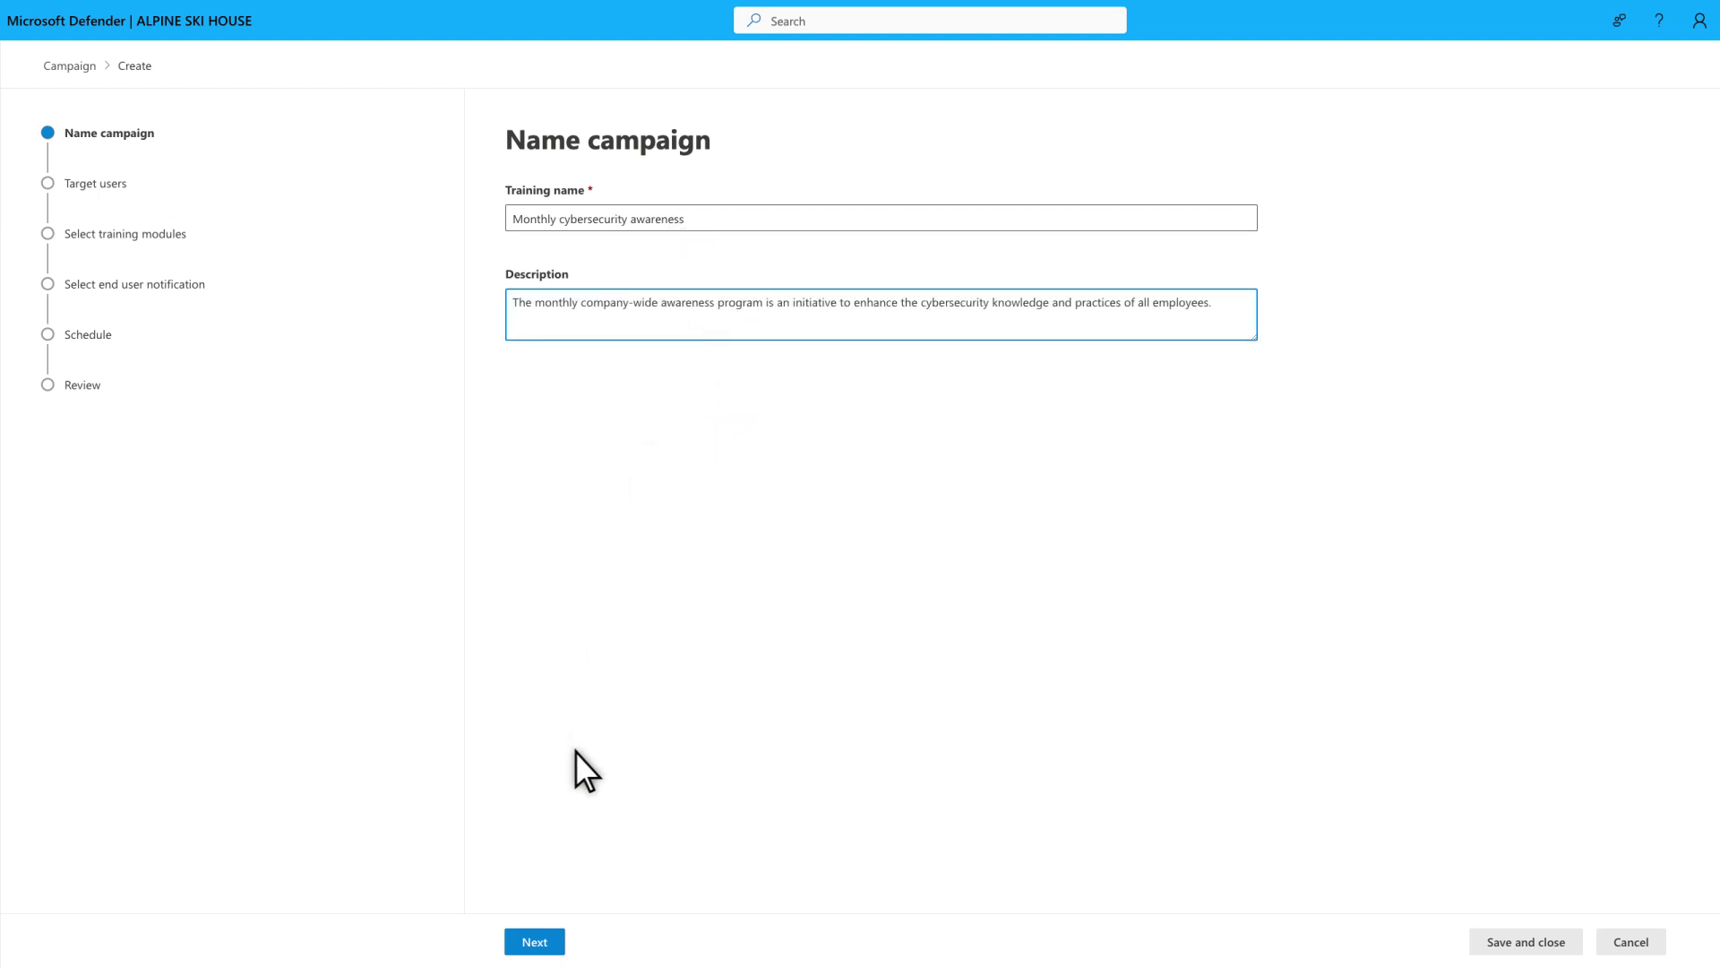
click(554, 941)
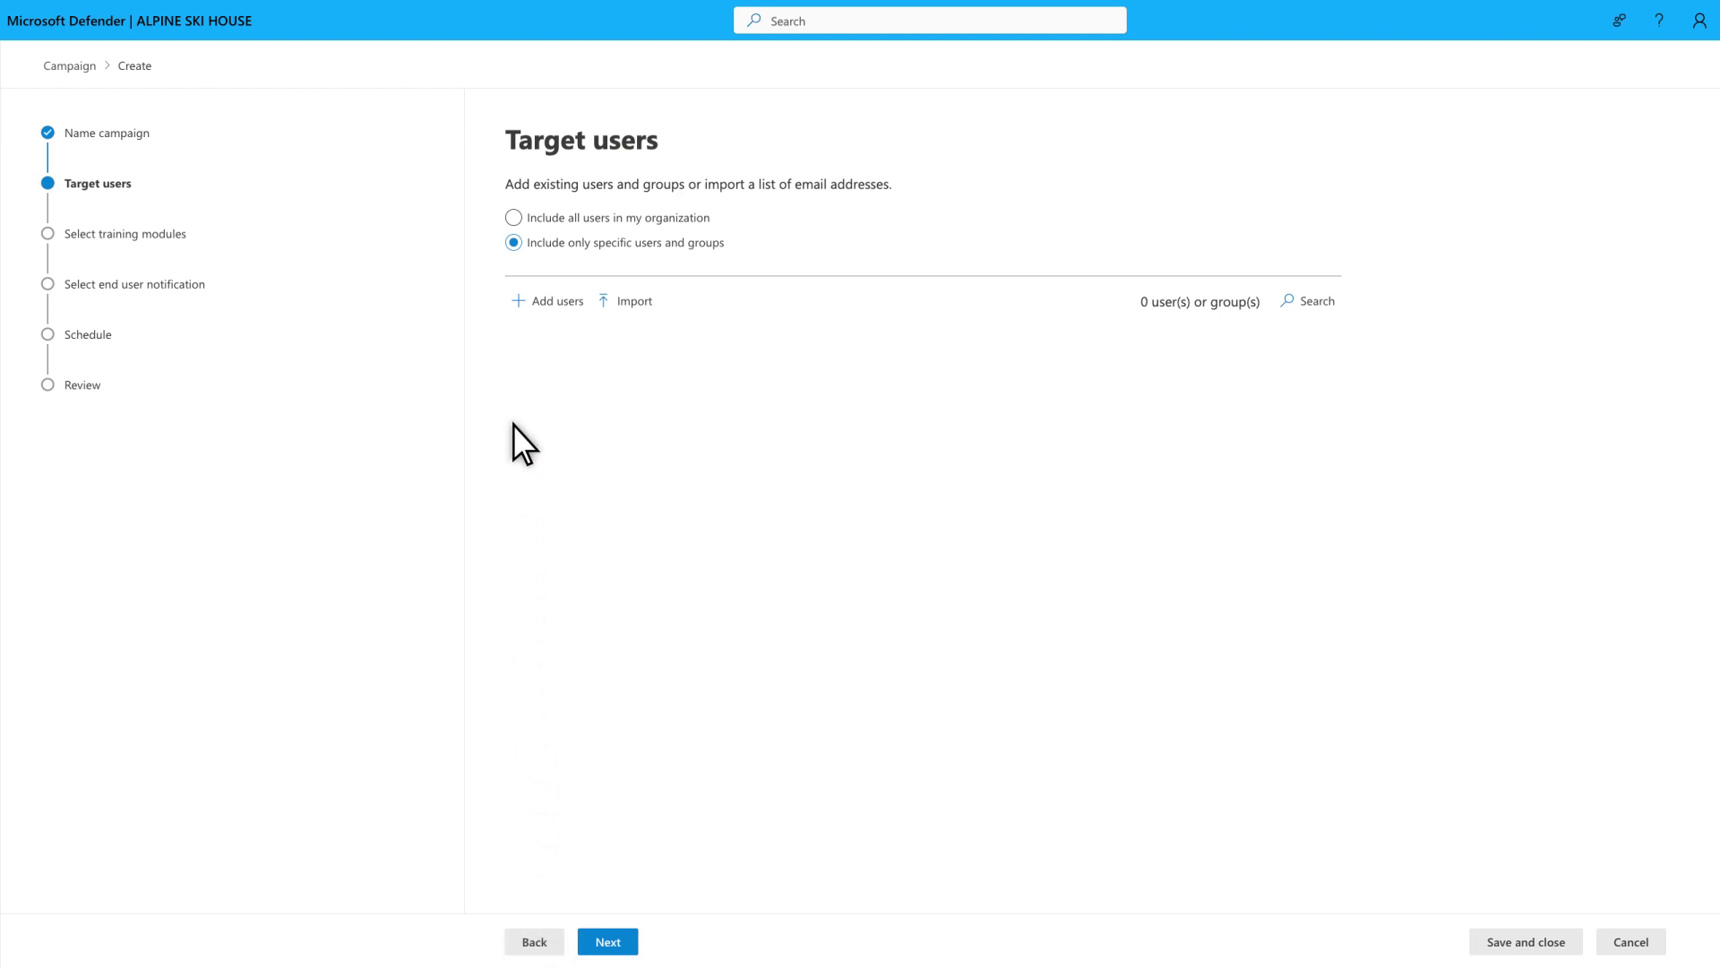
Target all 91 users in the organization after browsing the Add users filters.
click(522, 302)
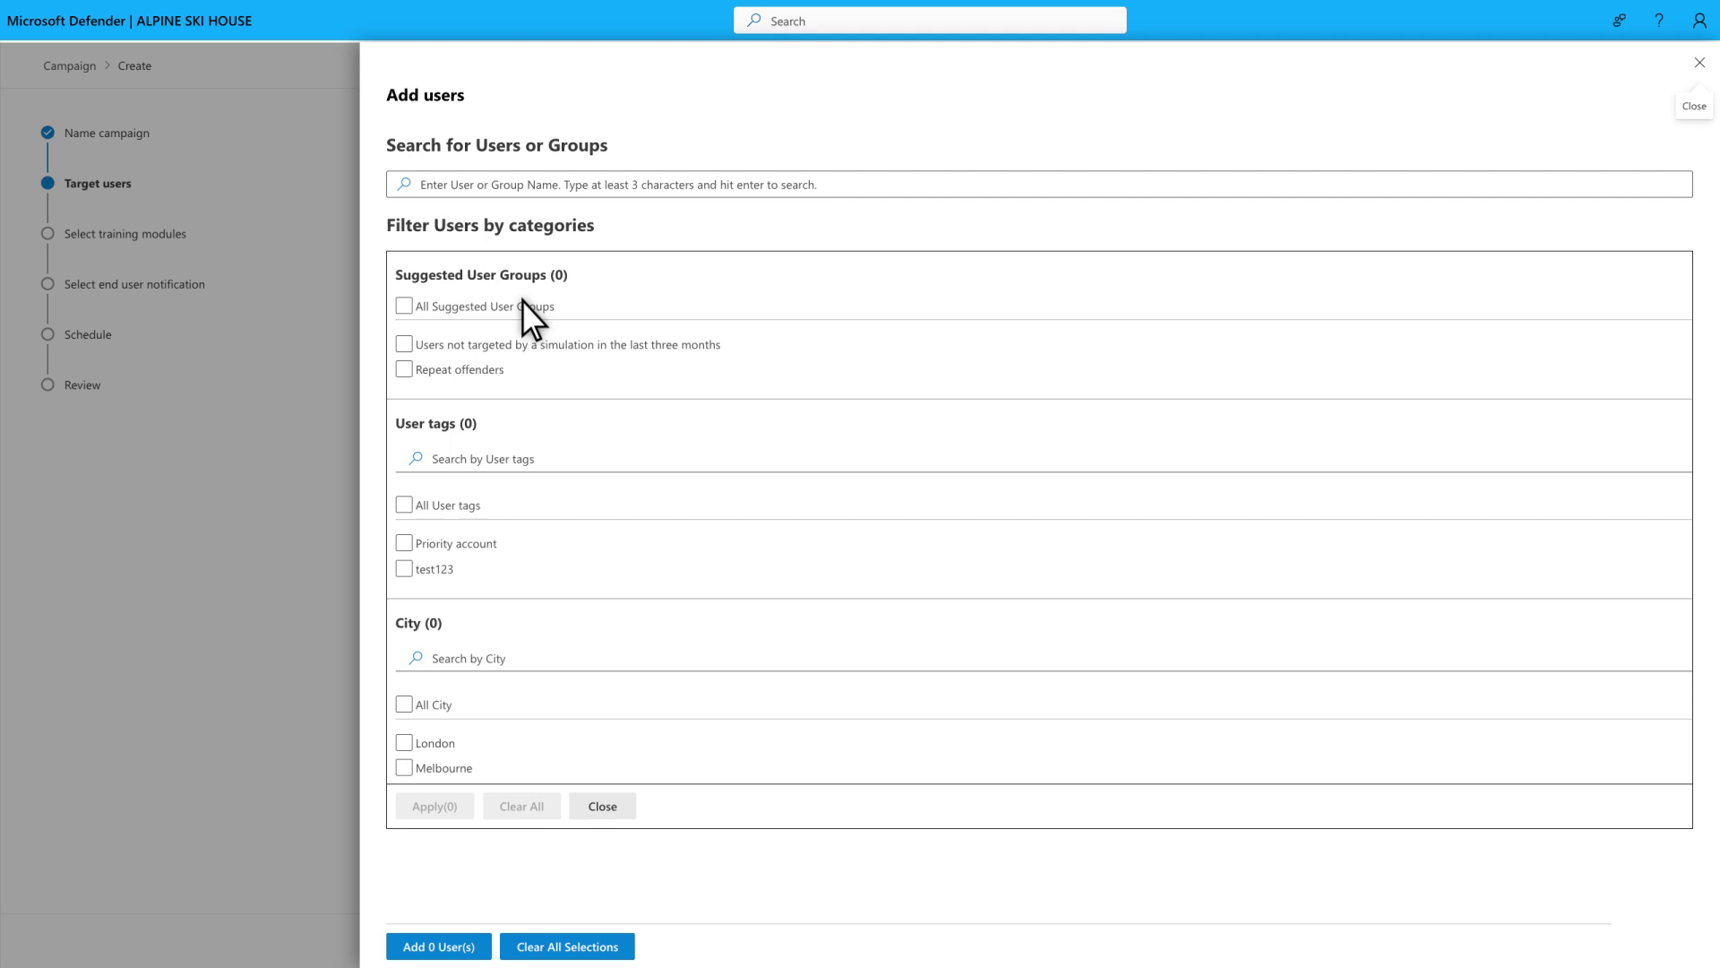
scroll(523, 300, down, 4)
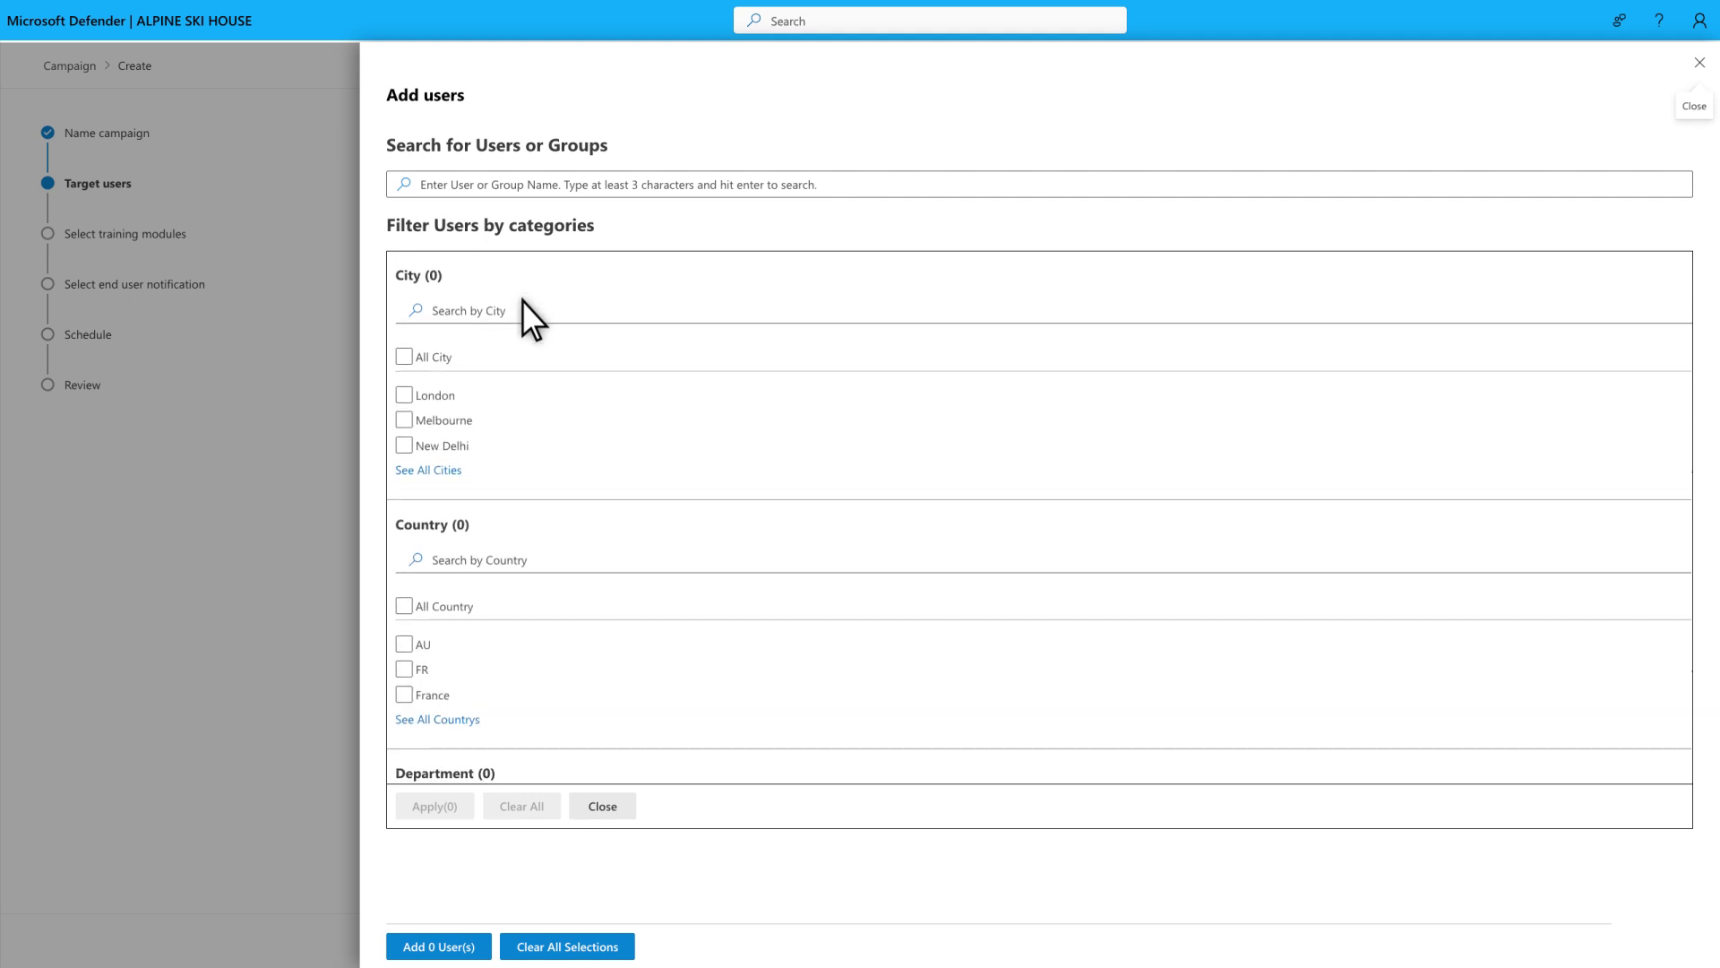
scroll(523, 300, down, 5)
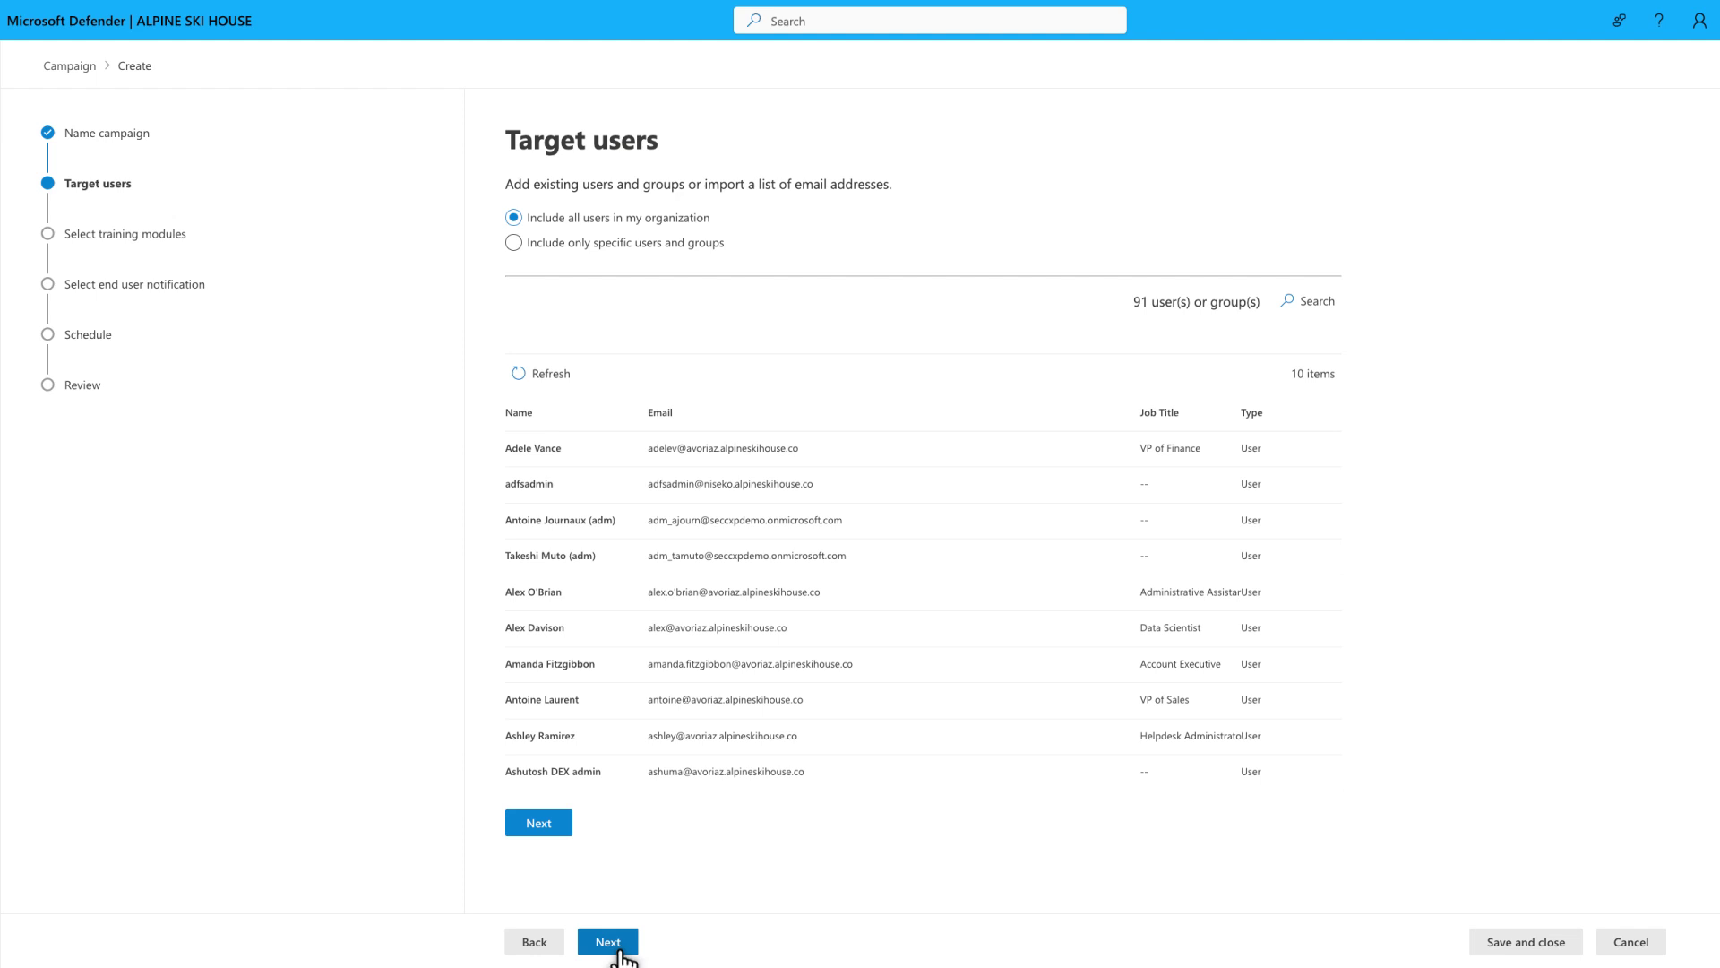
click(608, 941)
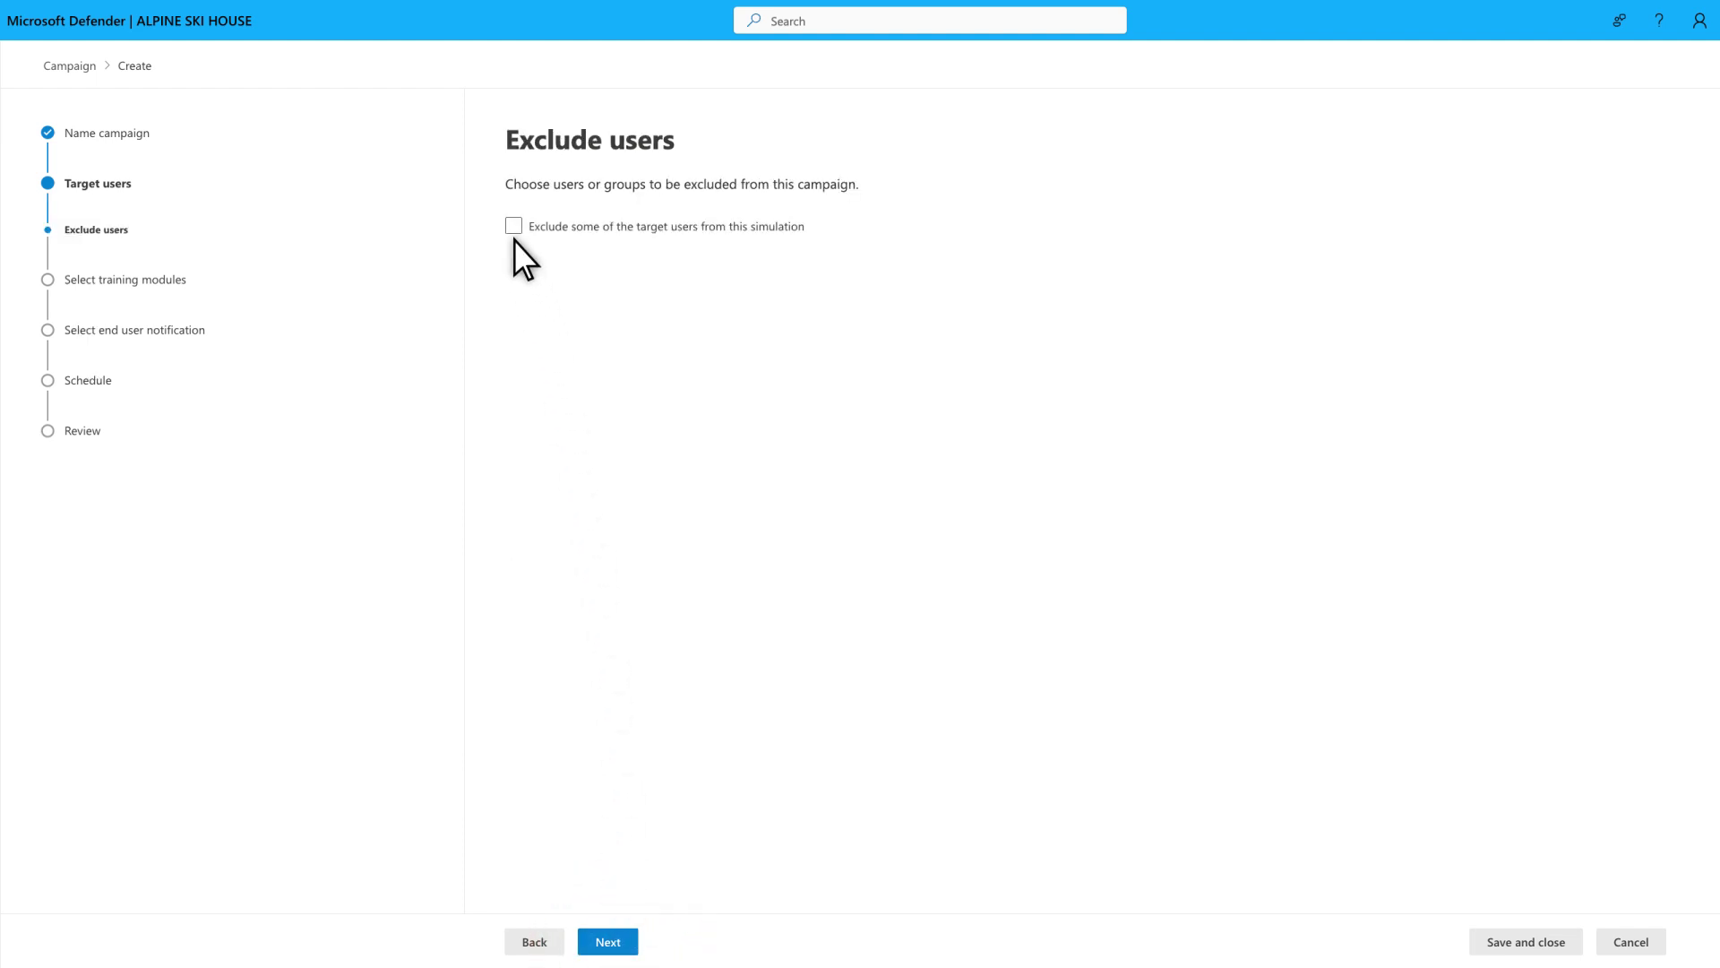
Exclude the nine executives (VPs, CEO, CIO) from the campaign's target users.
click(514, 227)
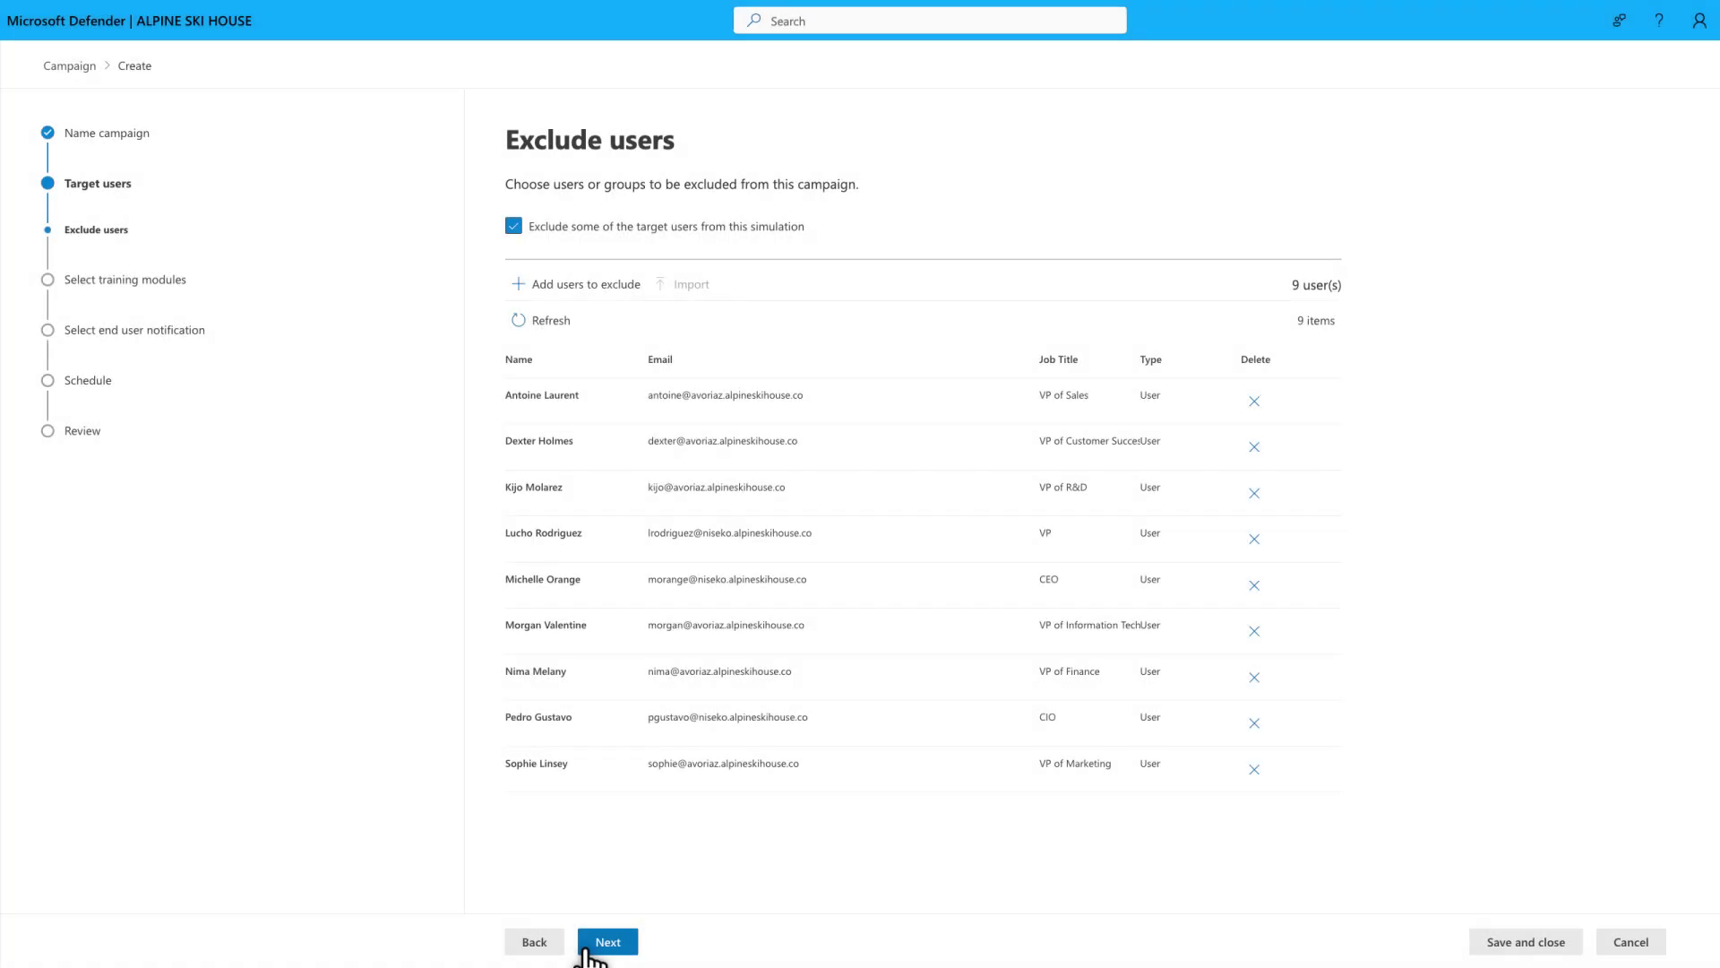
click(587, 950)
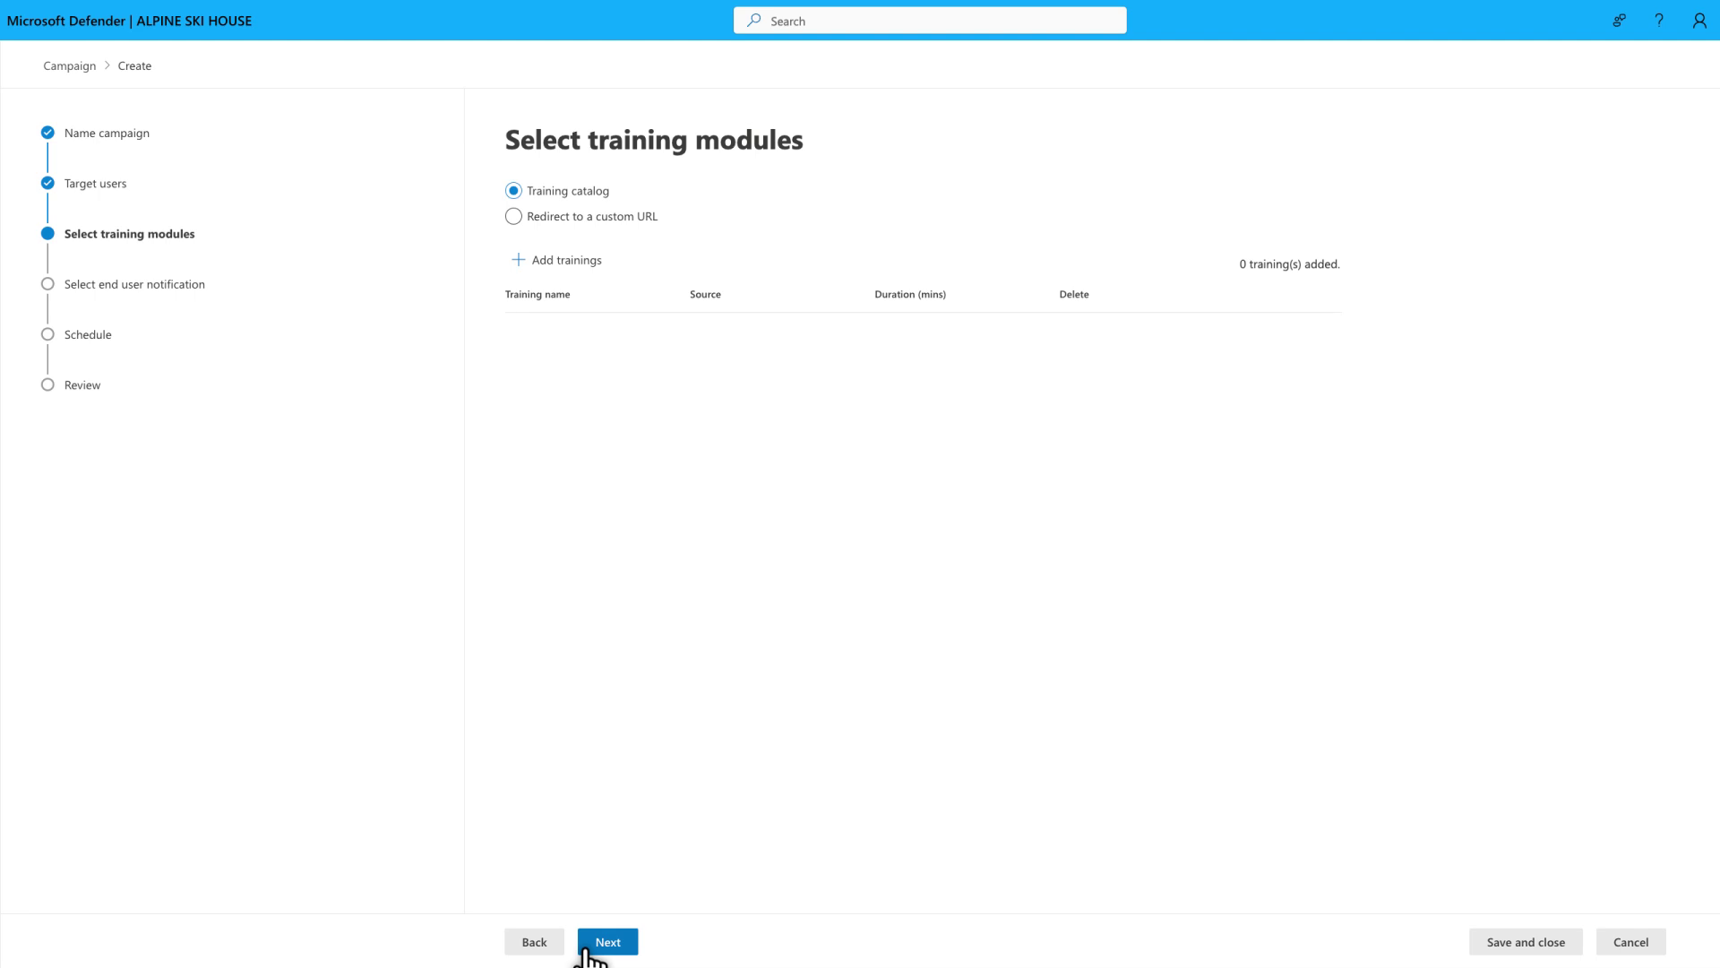
Preview and add the 3-minute Malicious Digital QR Codes training from the catalog.
click(524, 267)
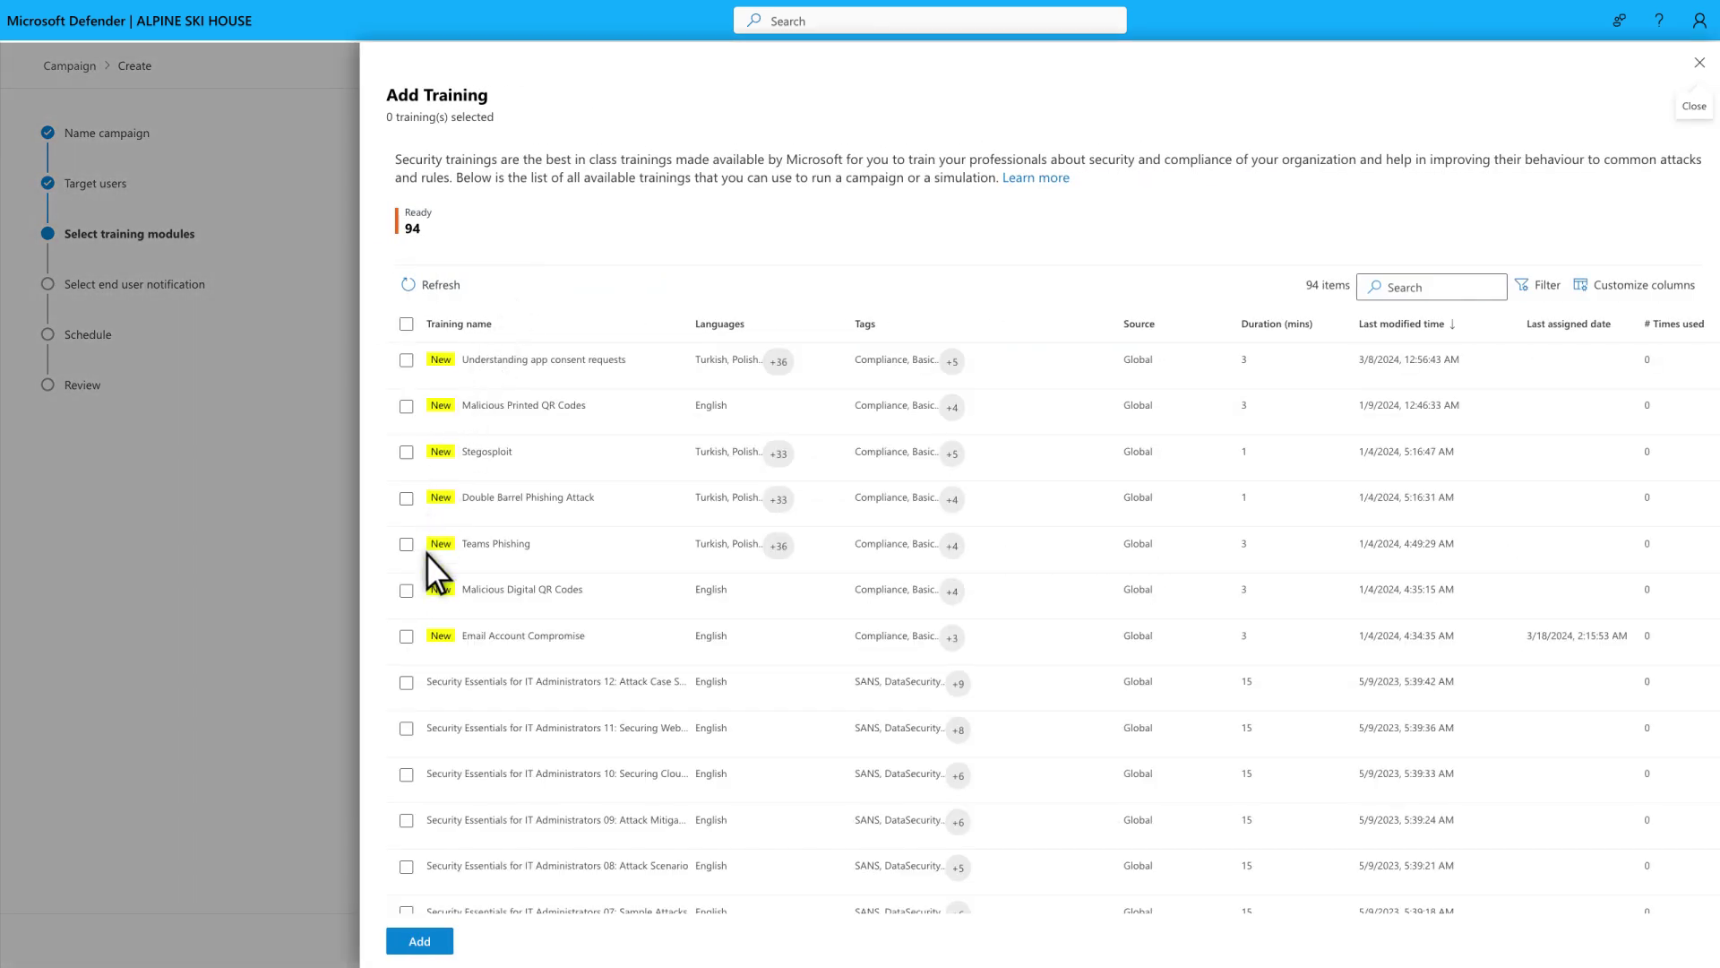
click(420, 599)
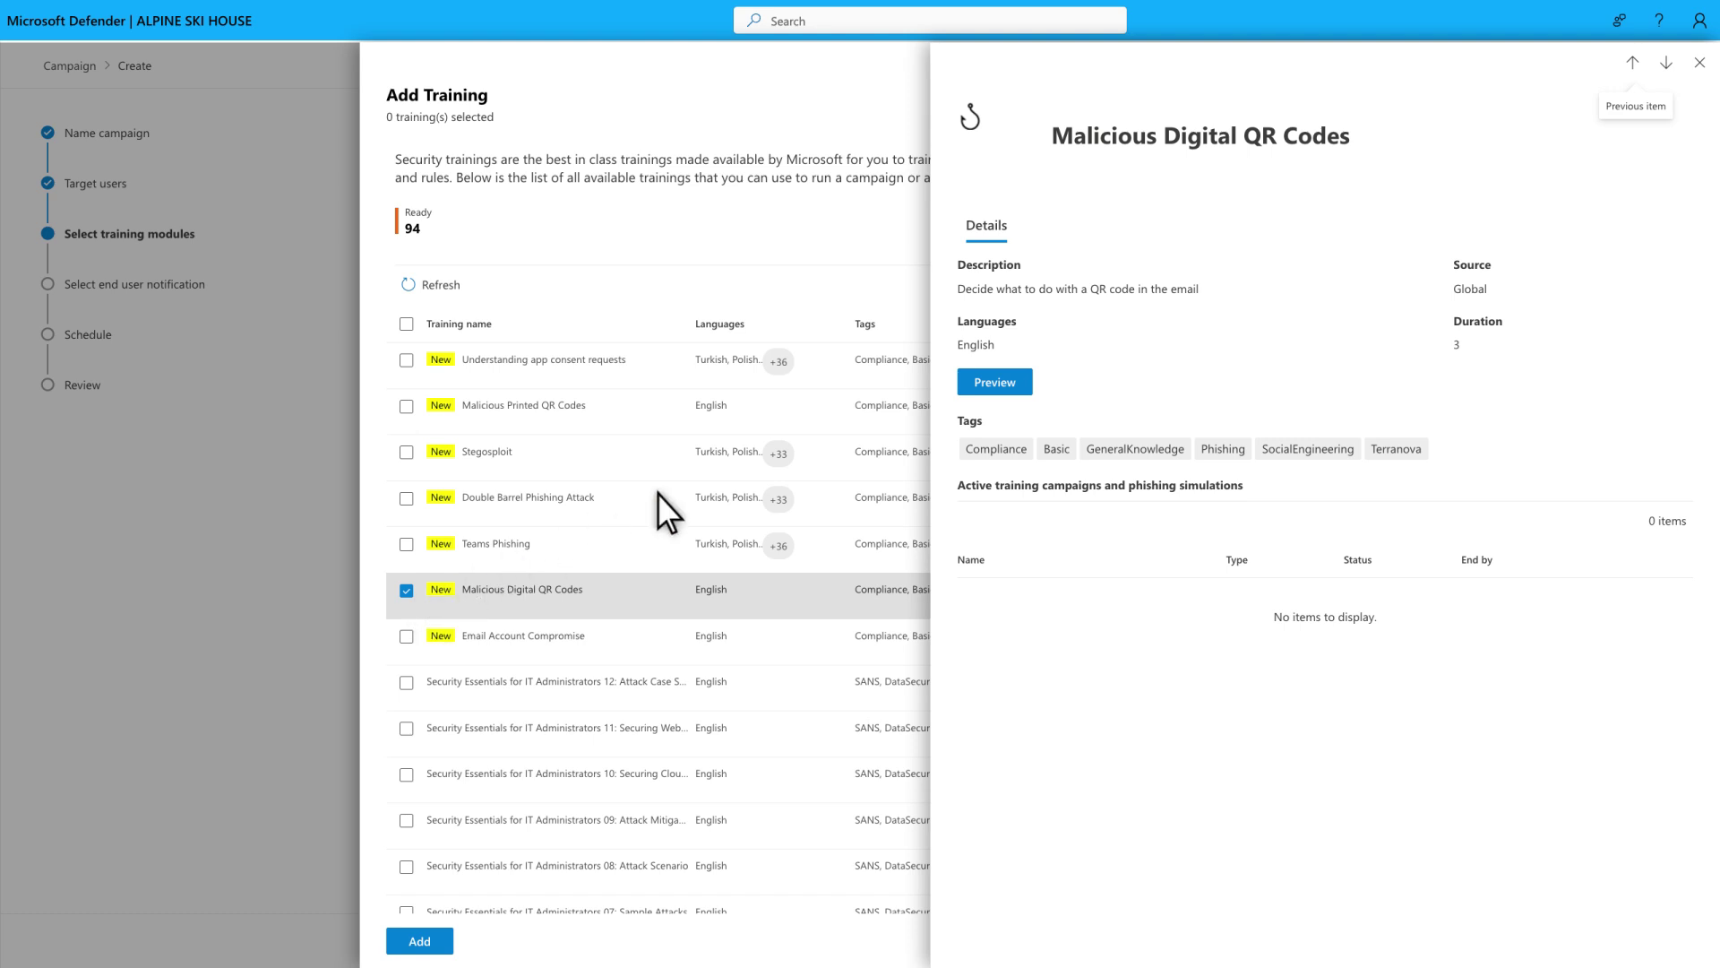
click(969, 390)
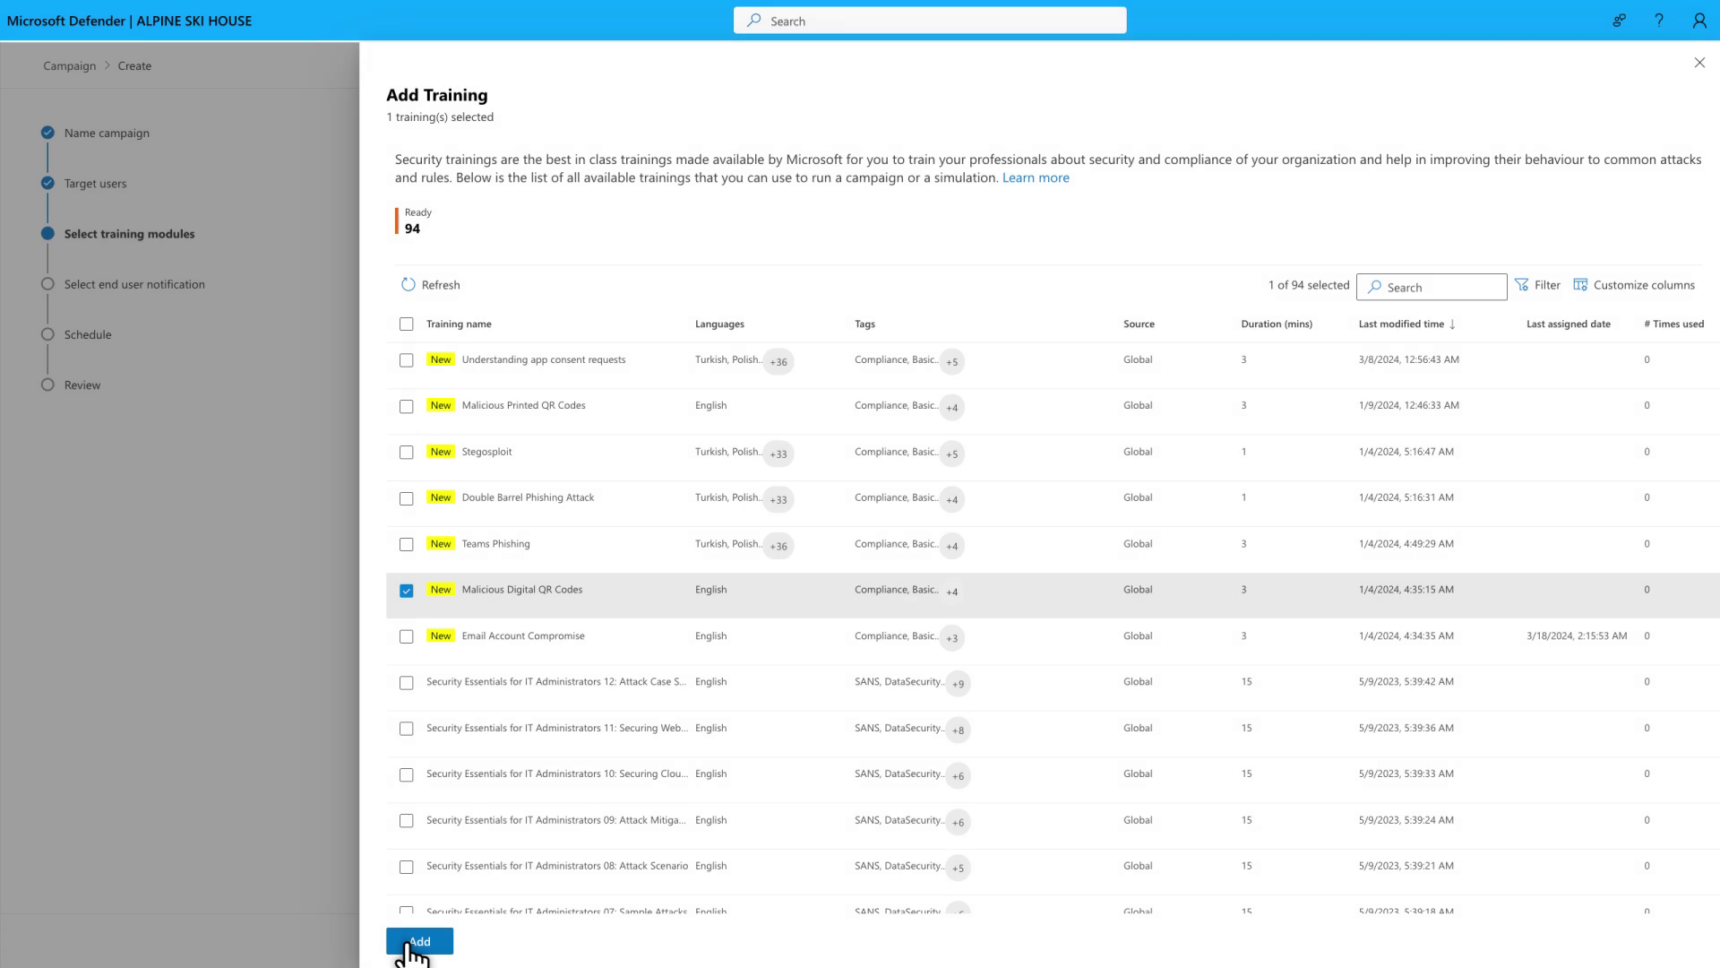
click(413, 943)
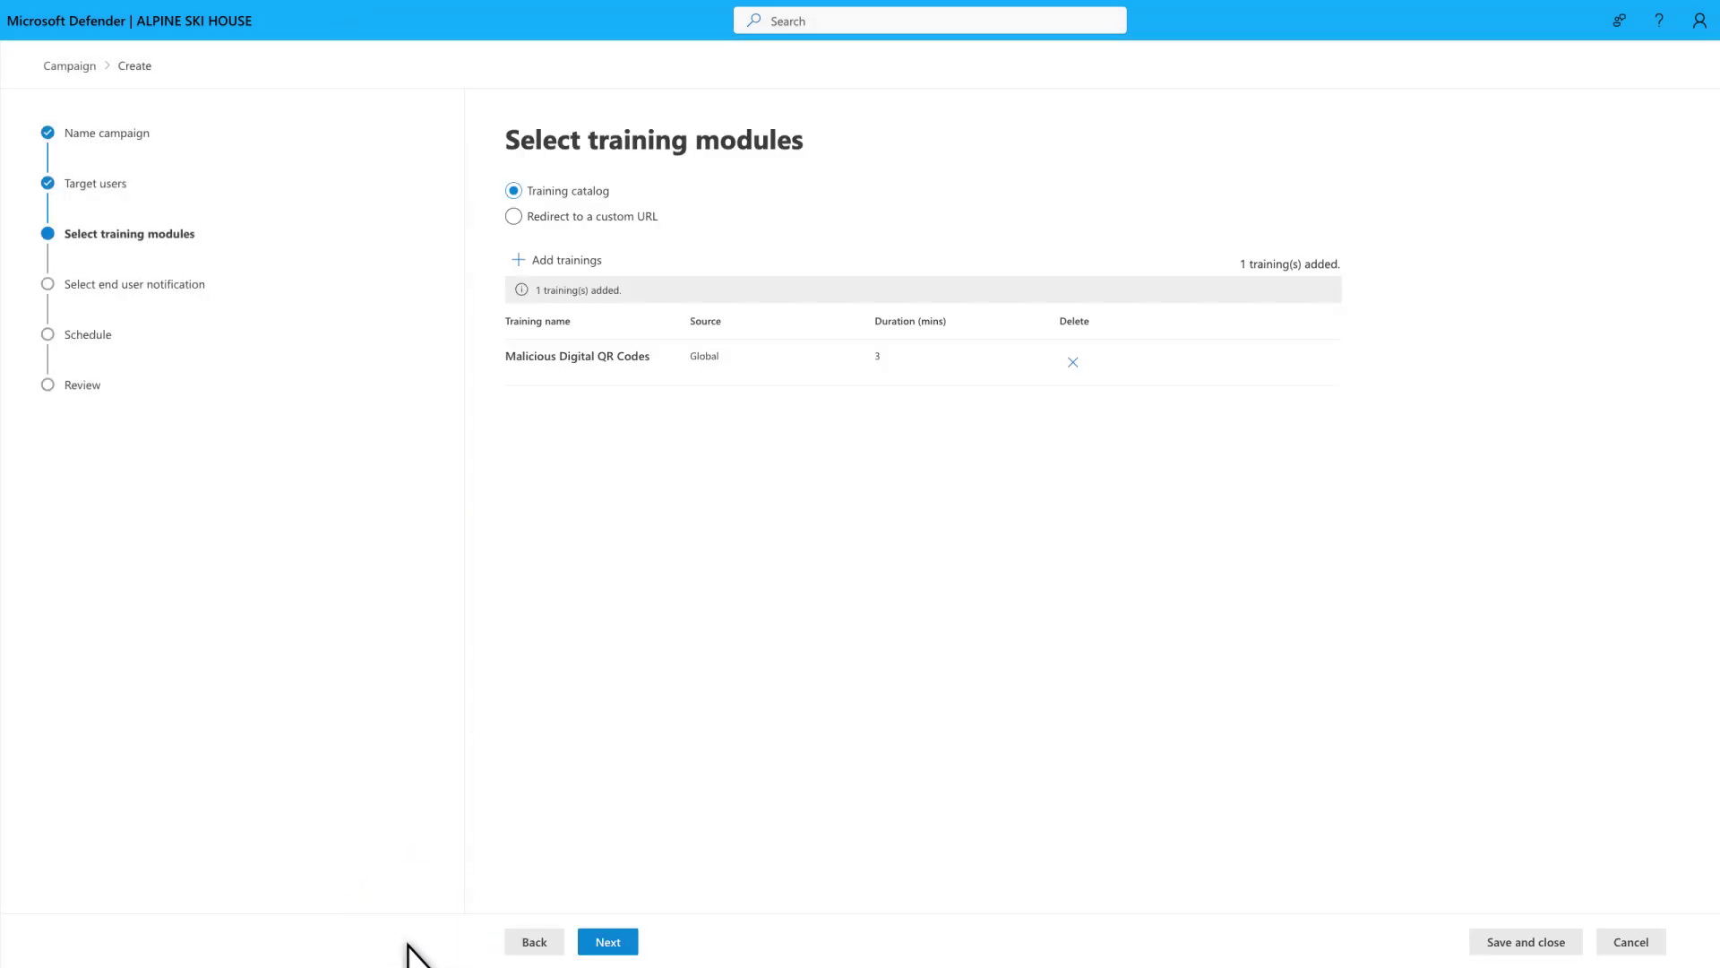
Keep default notifications, preview the assignment email in German, and set reminders to Weekly.
click(630, 948)
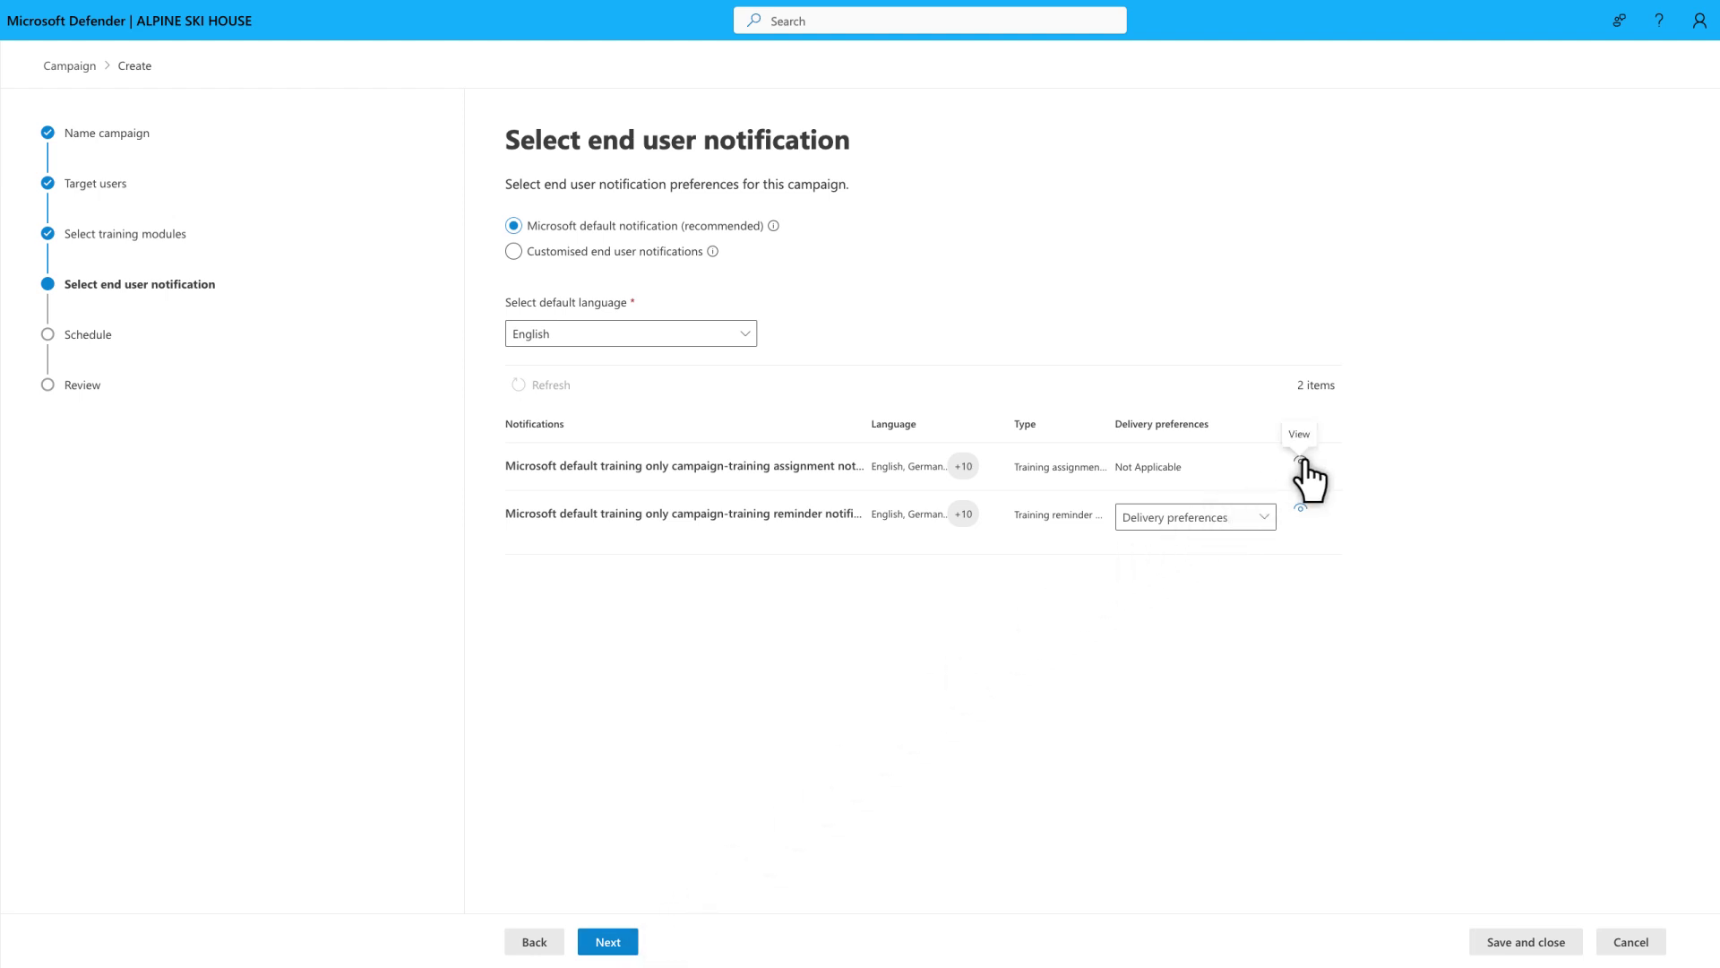
click(1301, 461)
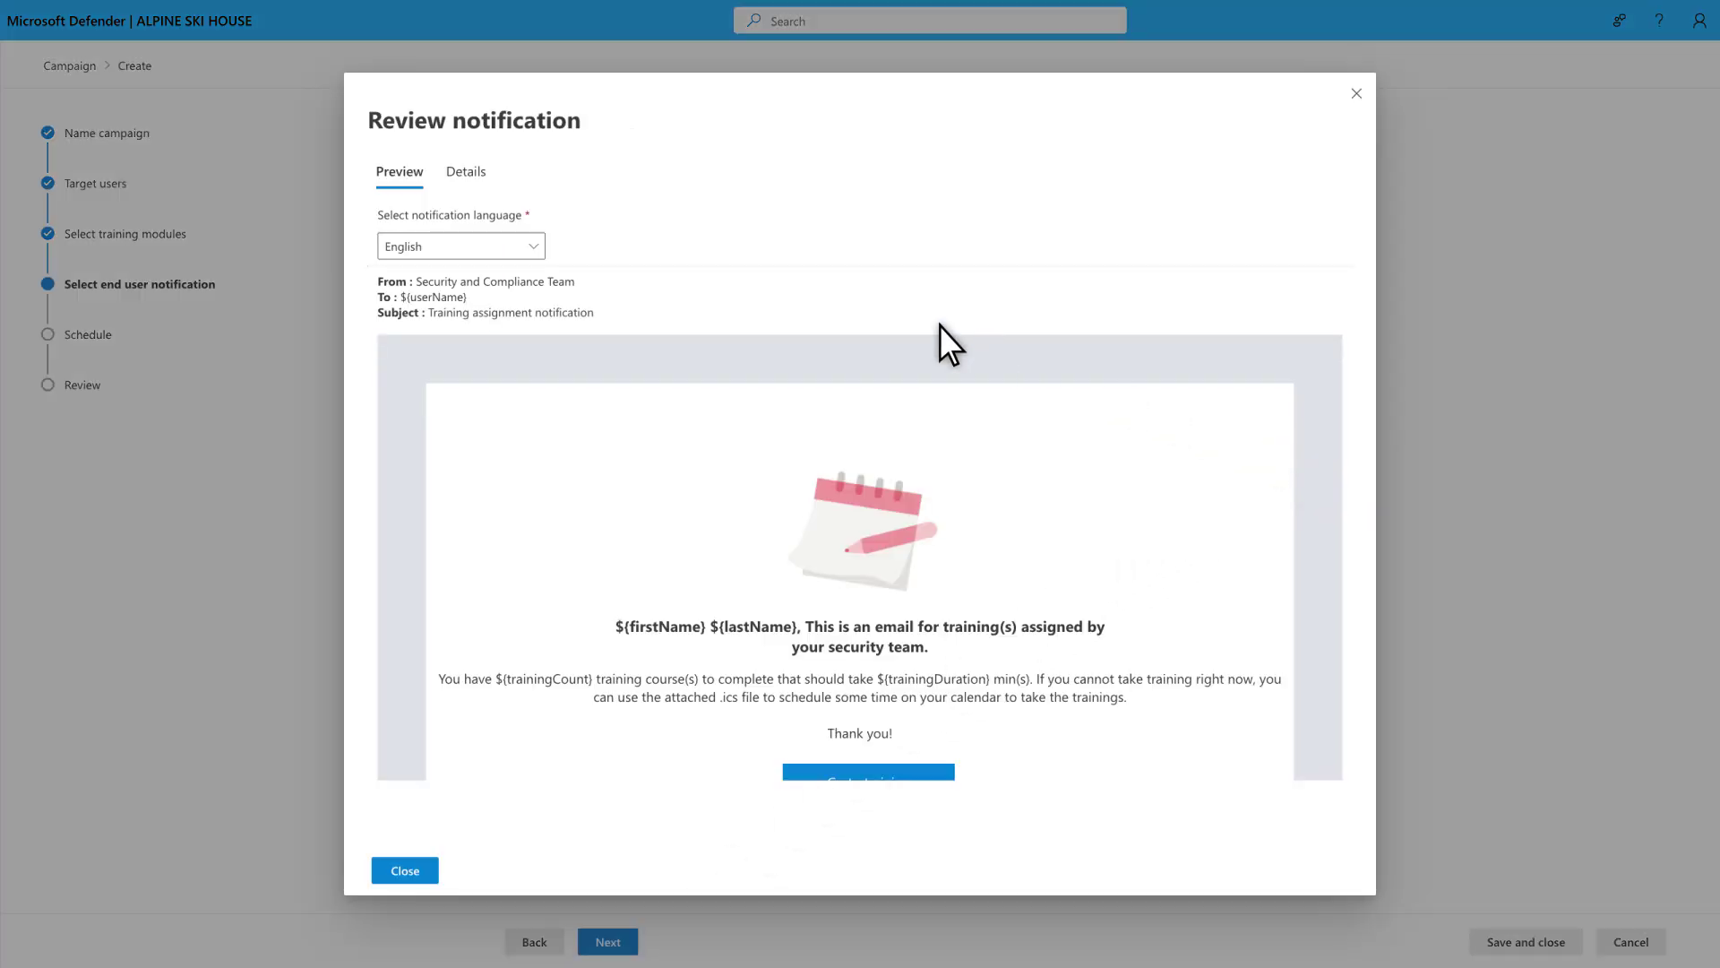
click(519, 247)
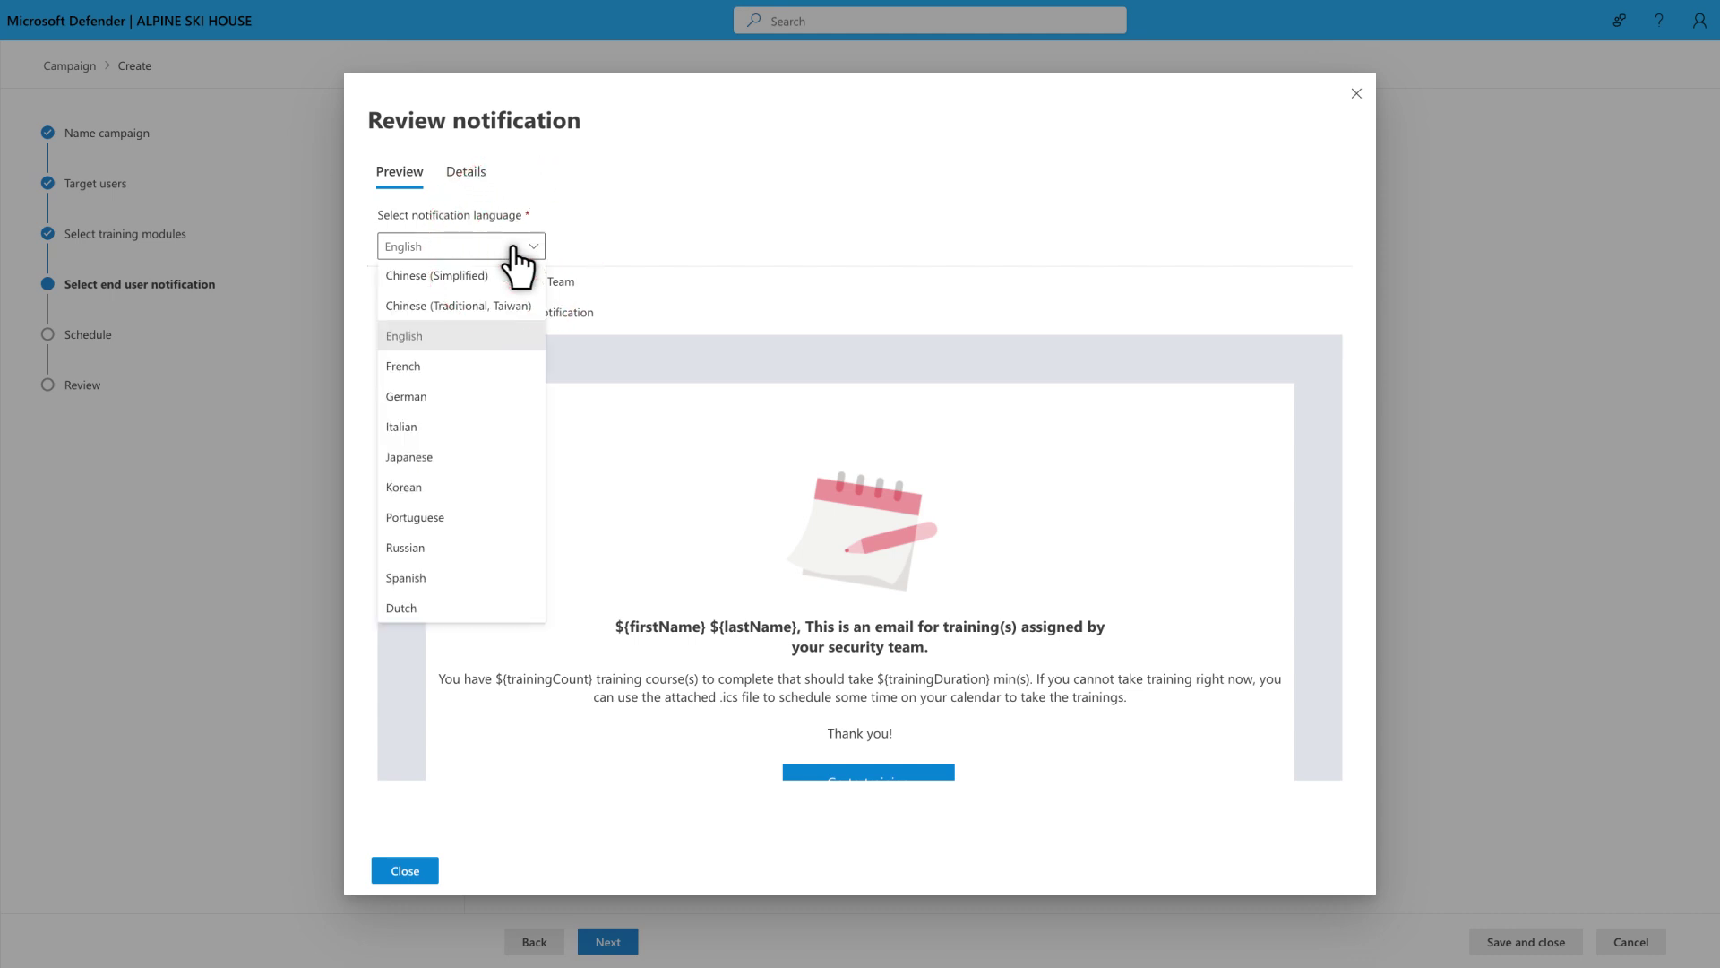
click(412, 396)
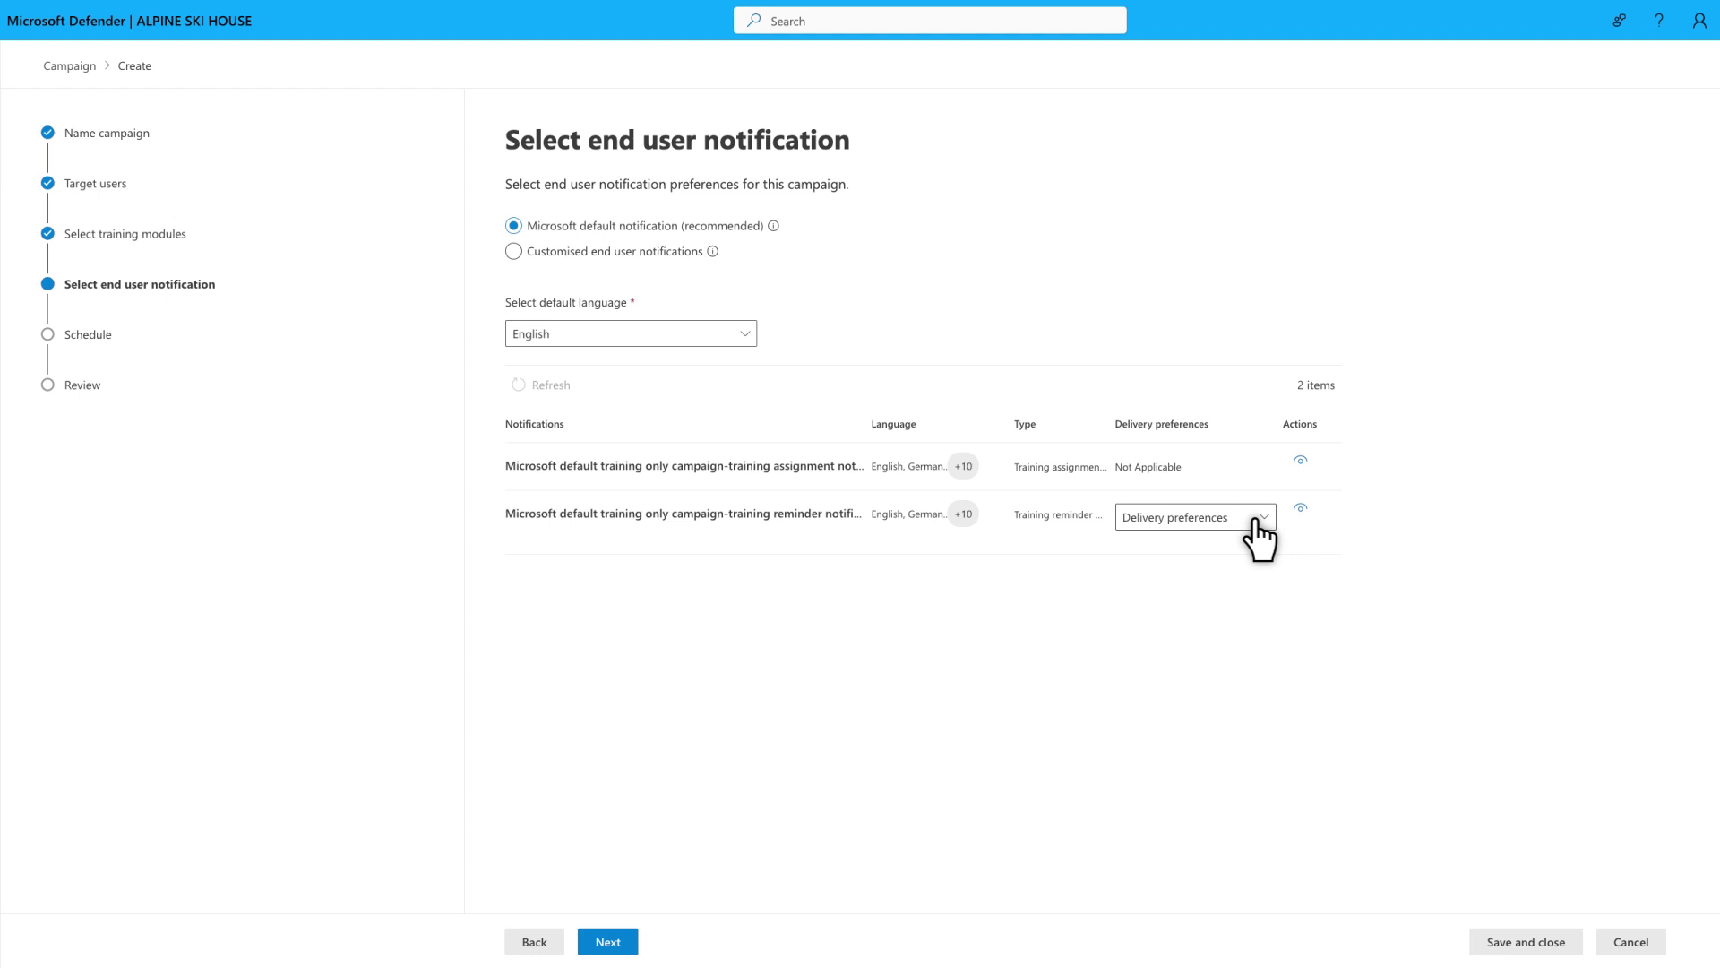
click(1255, 522)
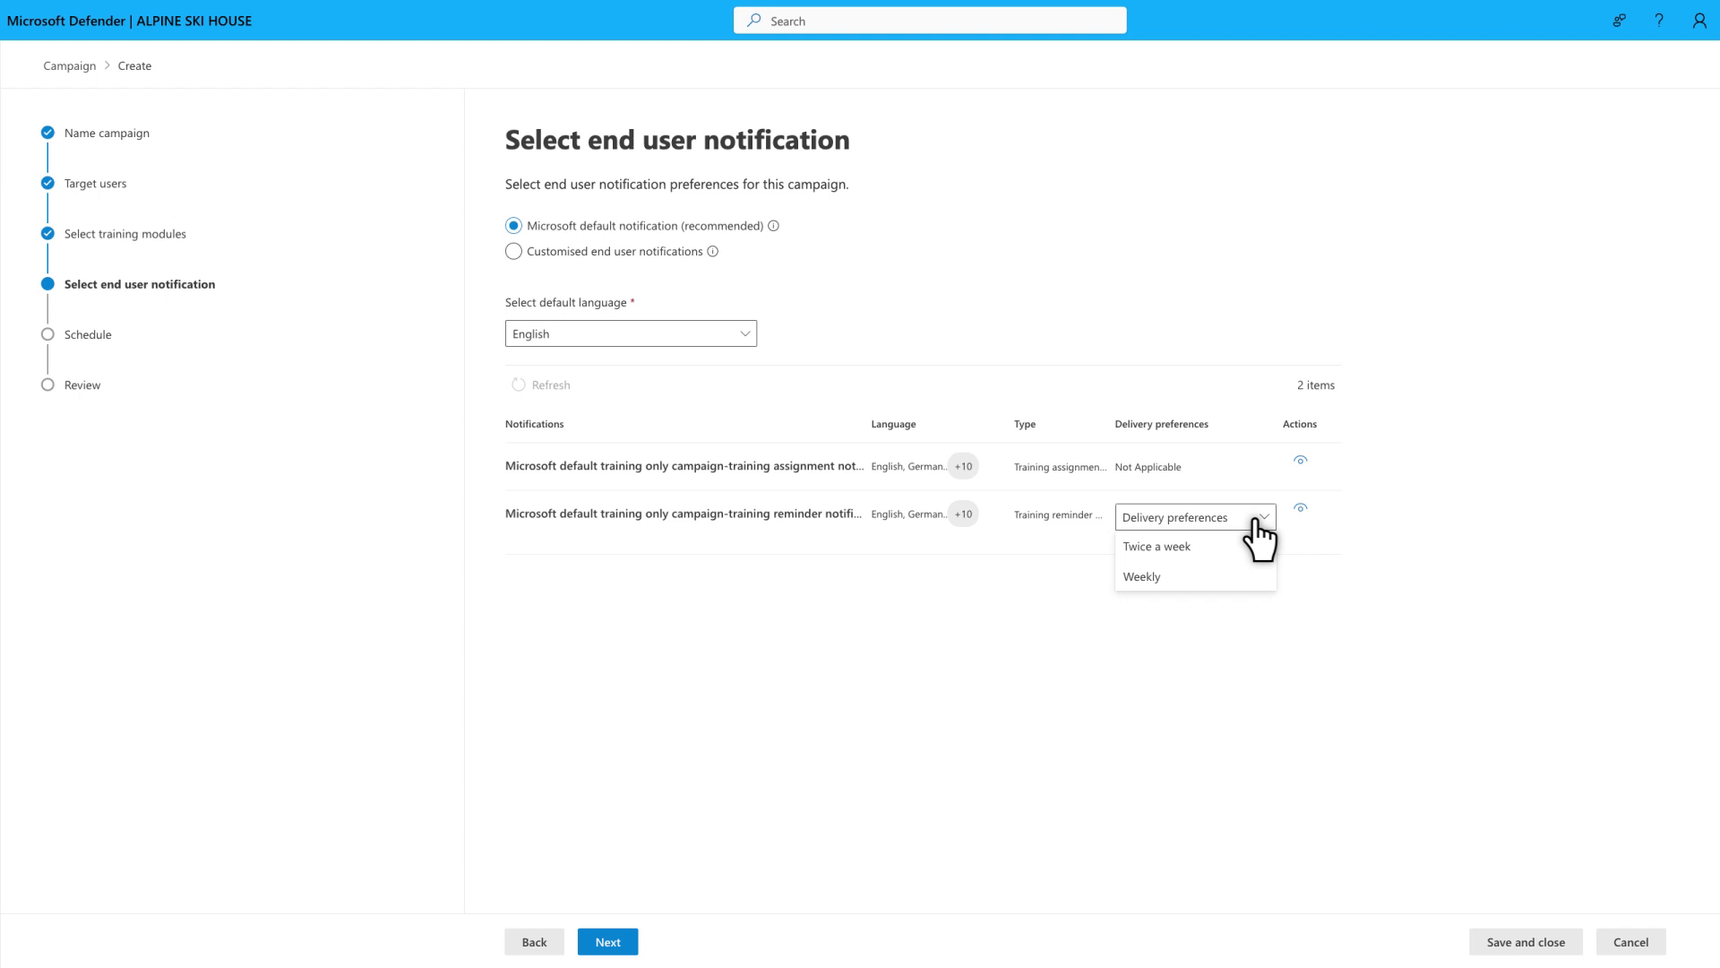
click(1208, 581)
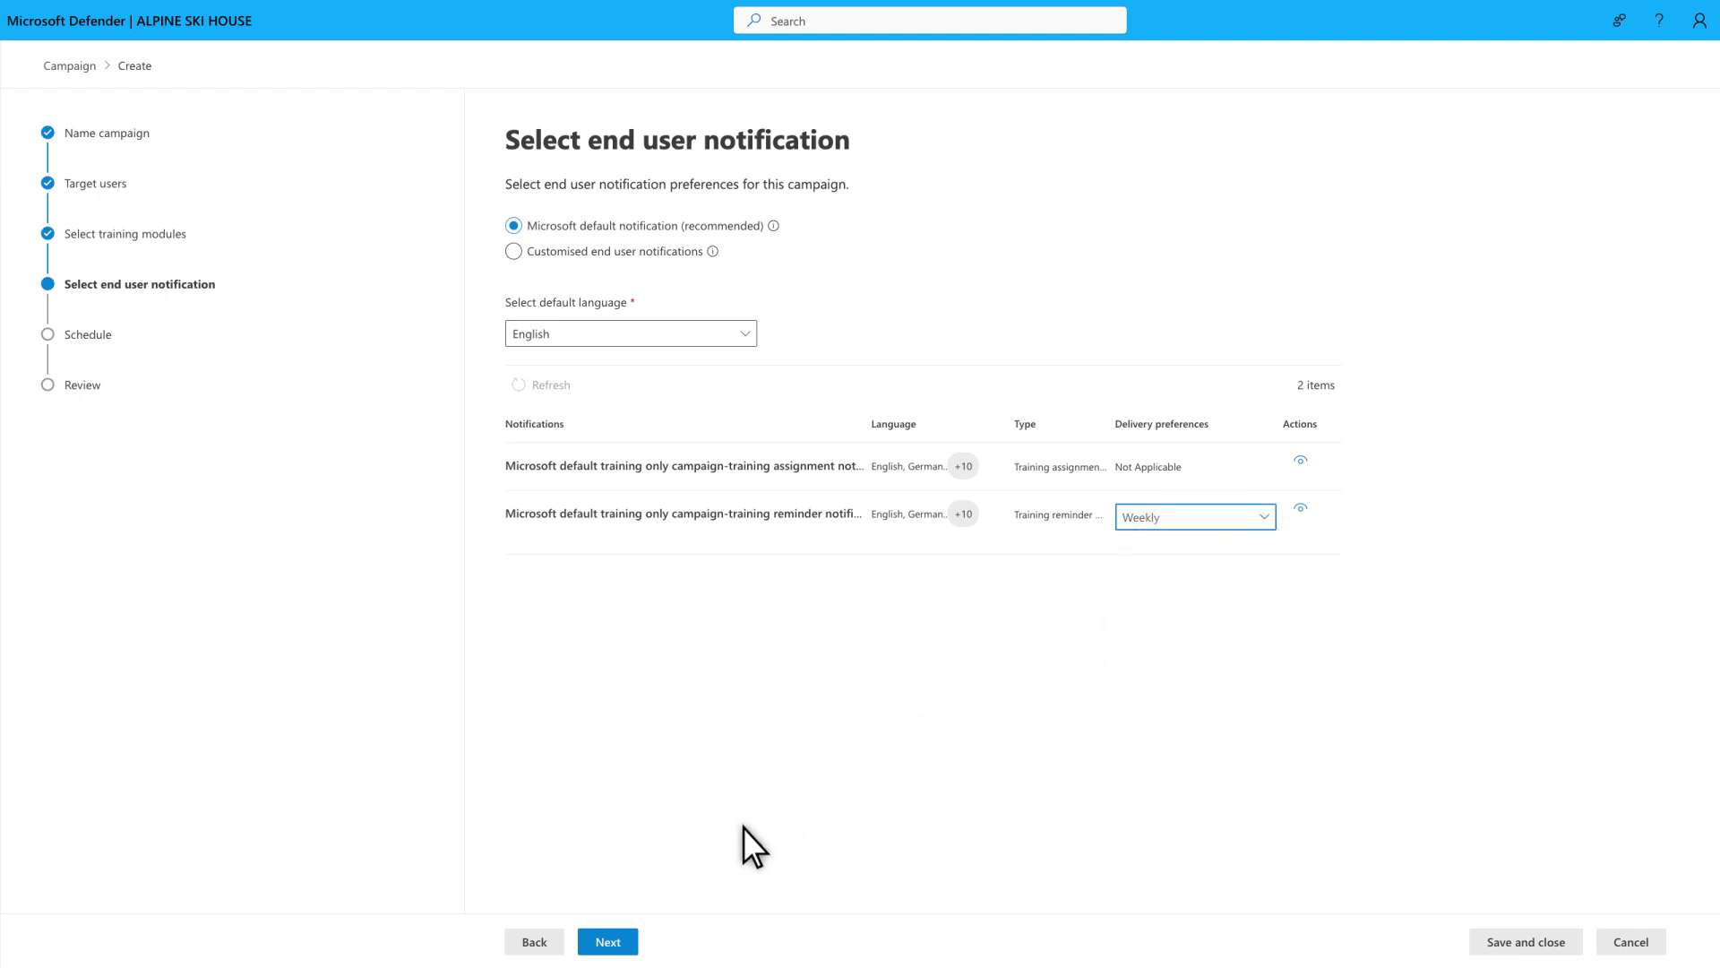
Schedule the campaign for Mon Apr 01 2024 at 08:30 AM with no end date.
click(622, 952)
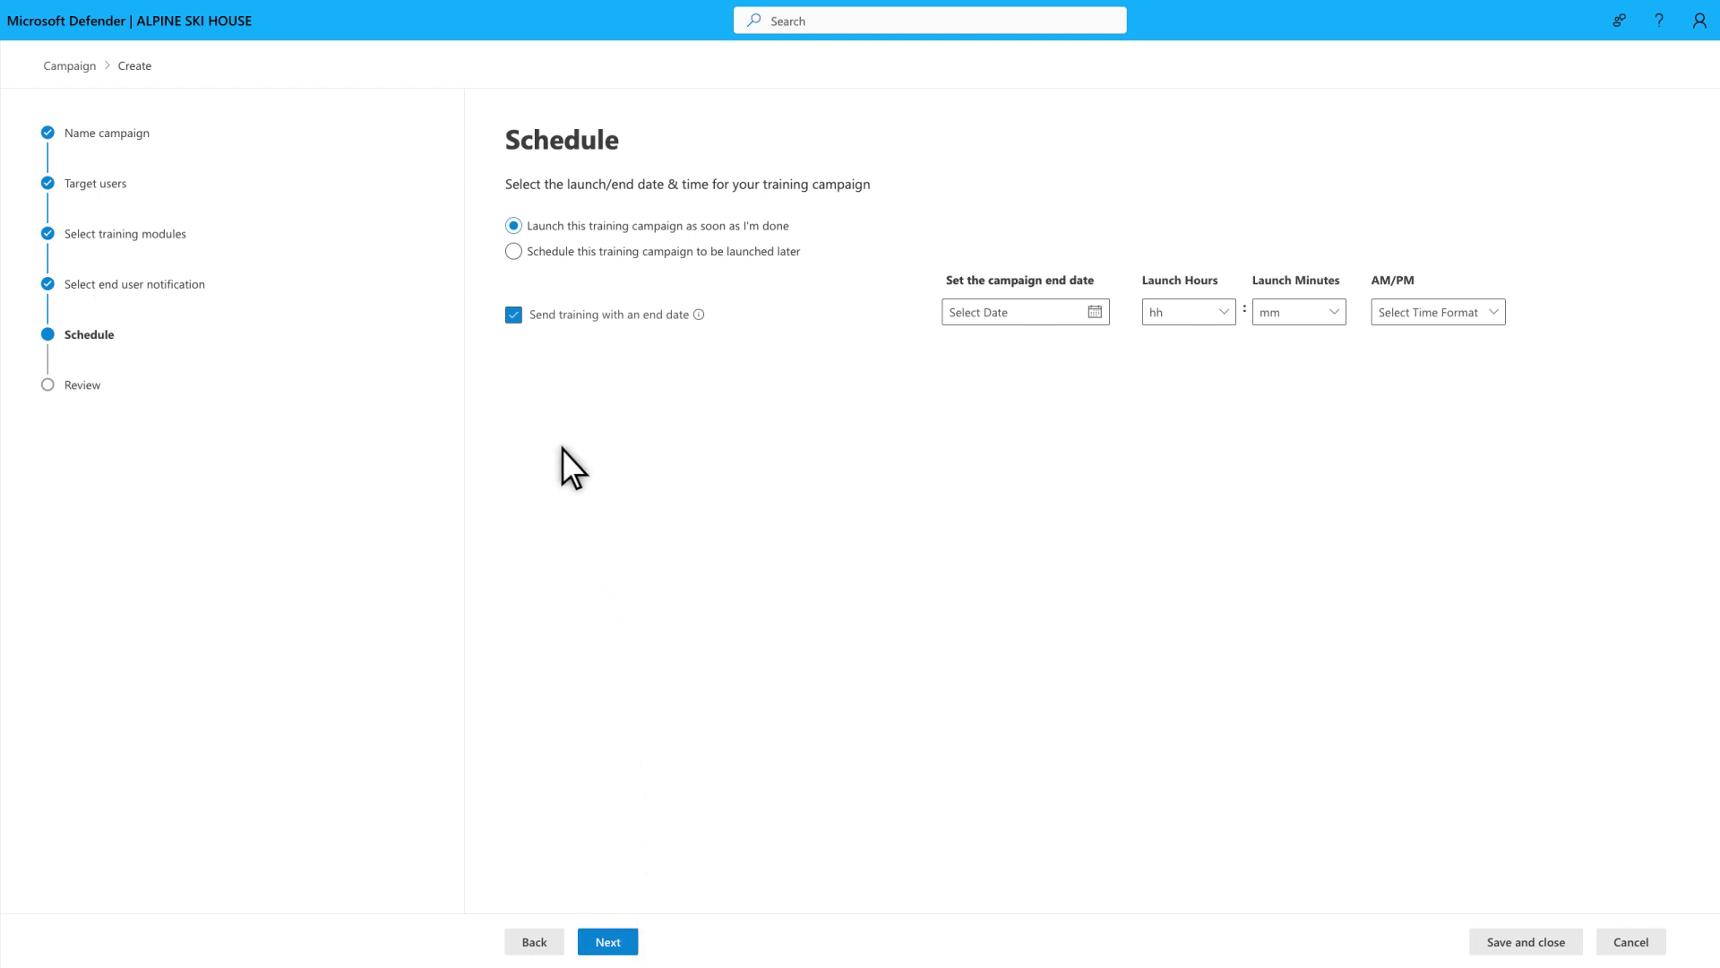
click(513, 252)
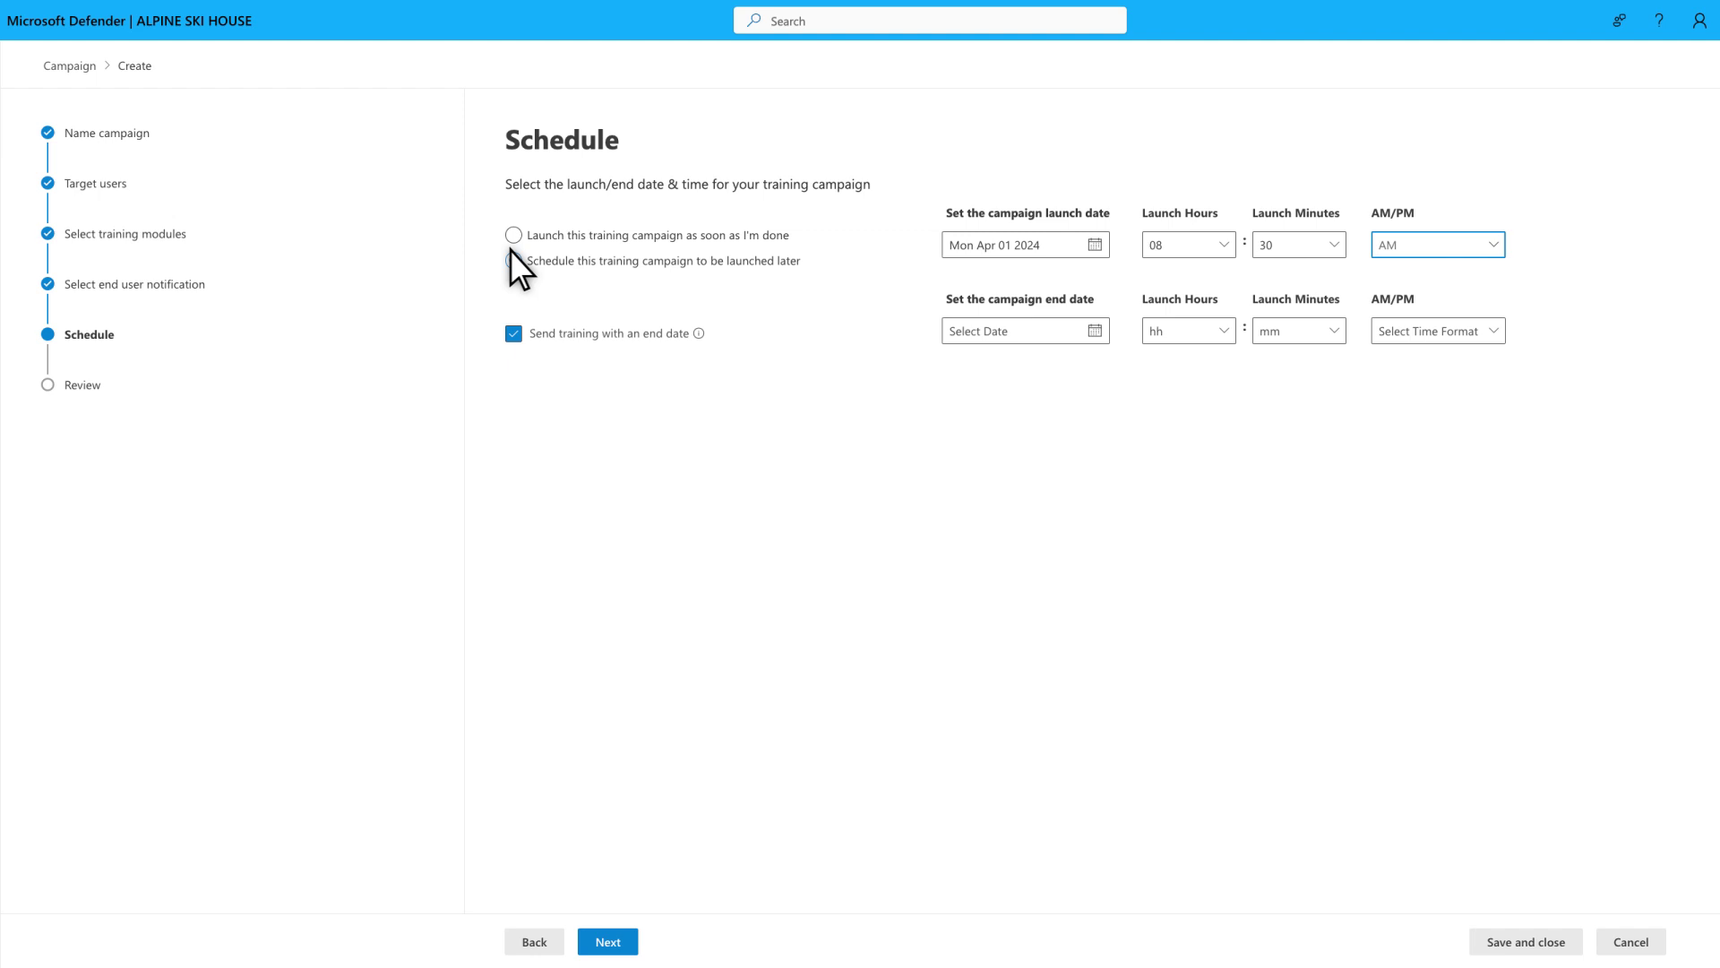
click(514, 337)
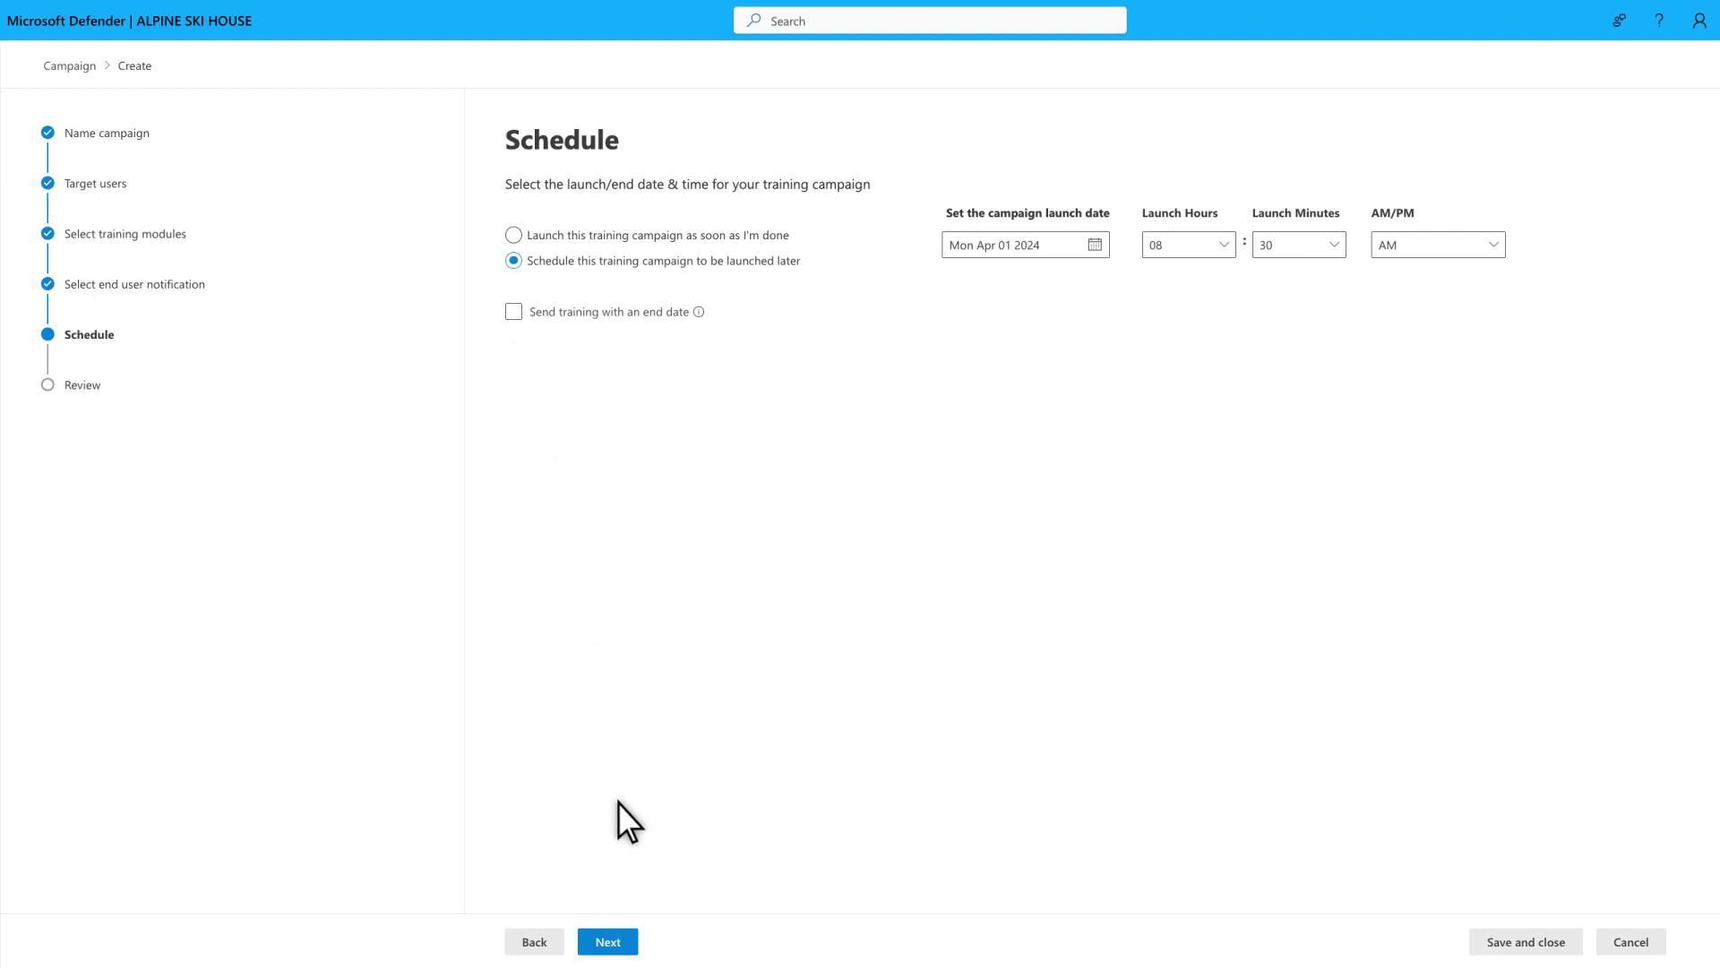
click(623, 945)
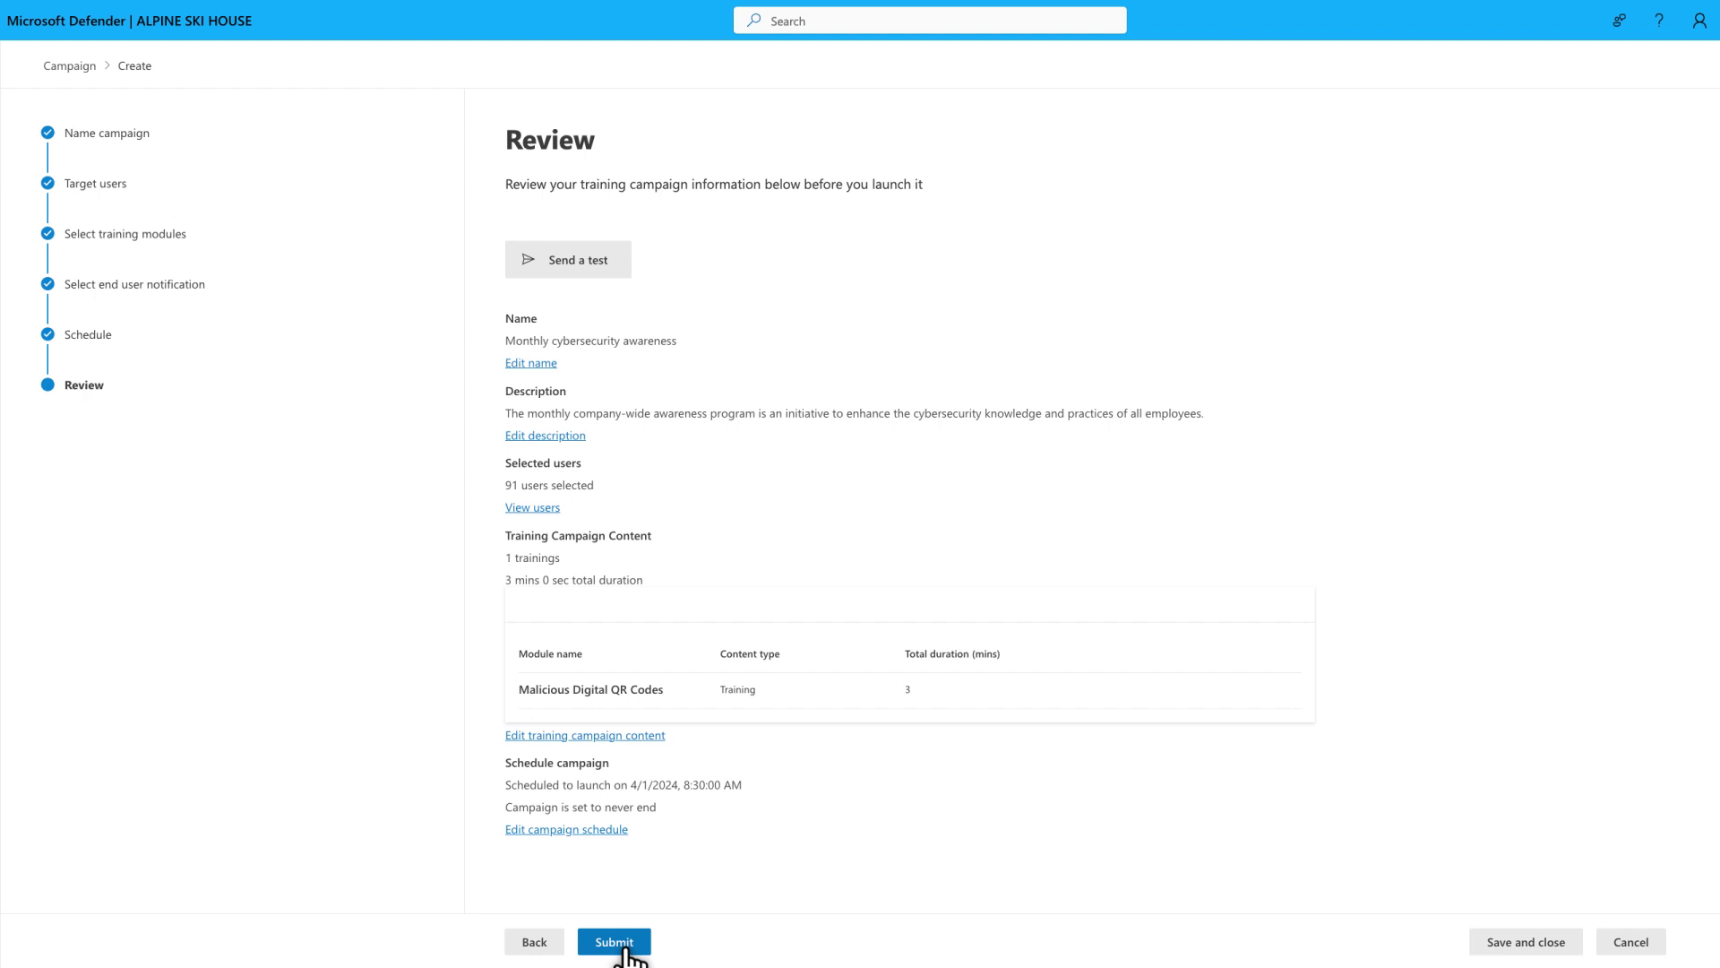
Submit the campaign and open the Monthly cybersecurity awareness report showing 89/89 users notified.
click(613, 943)
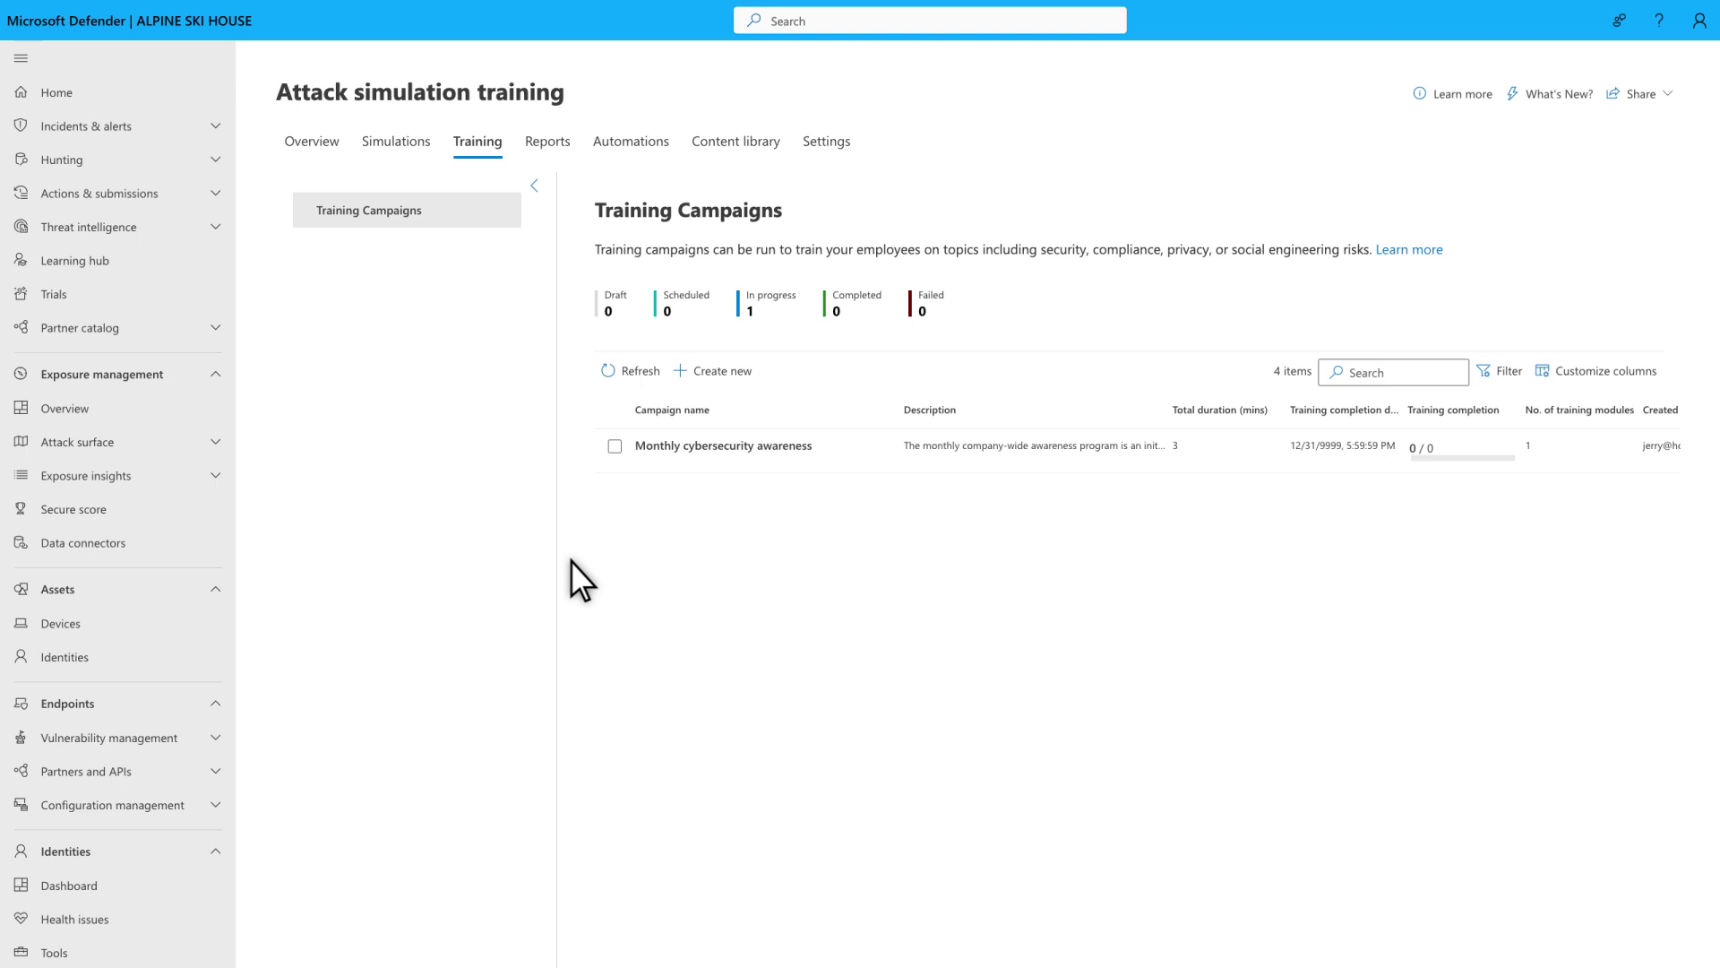
click(630, 451)
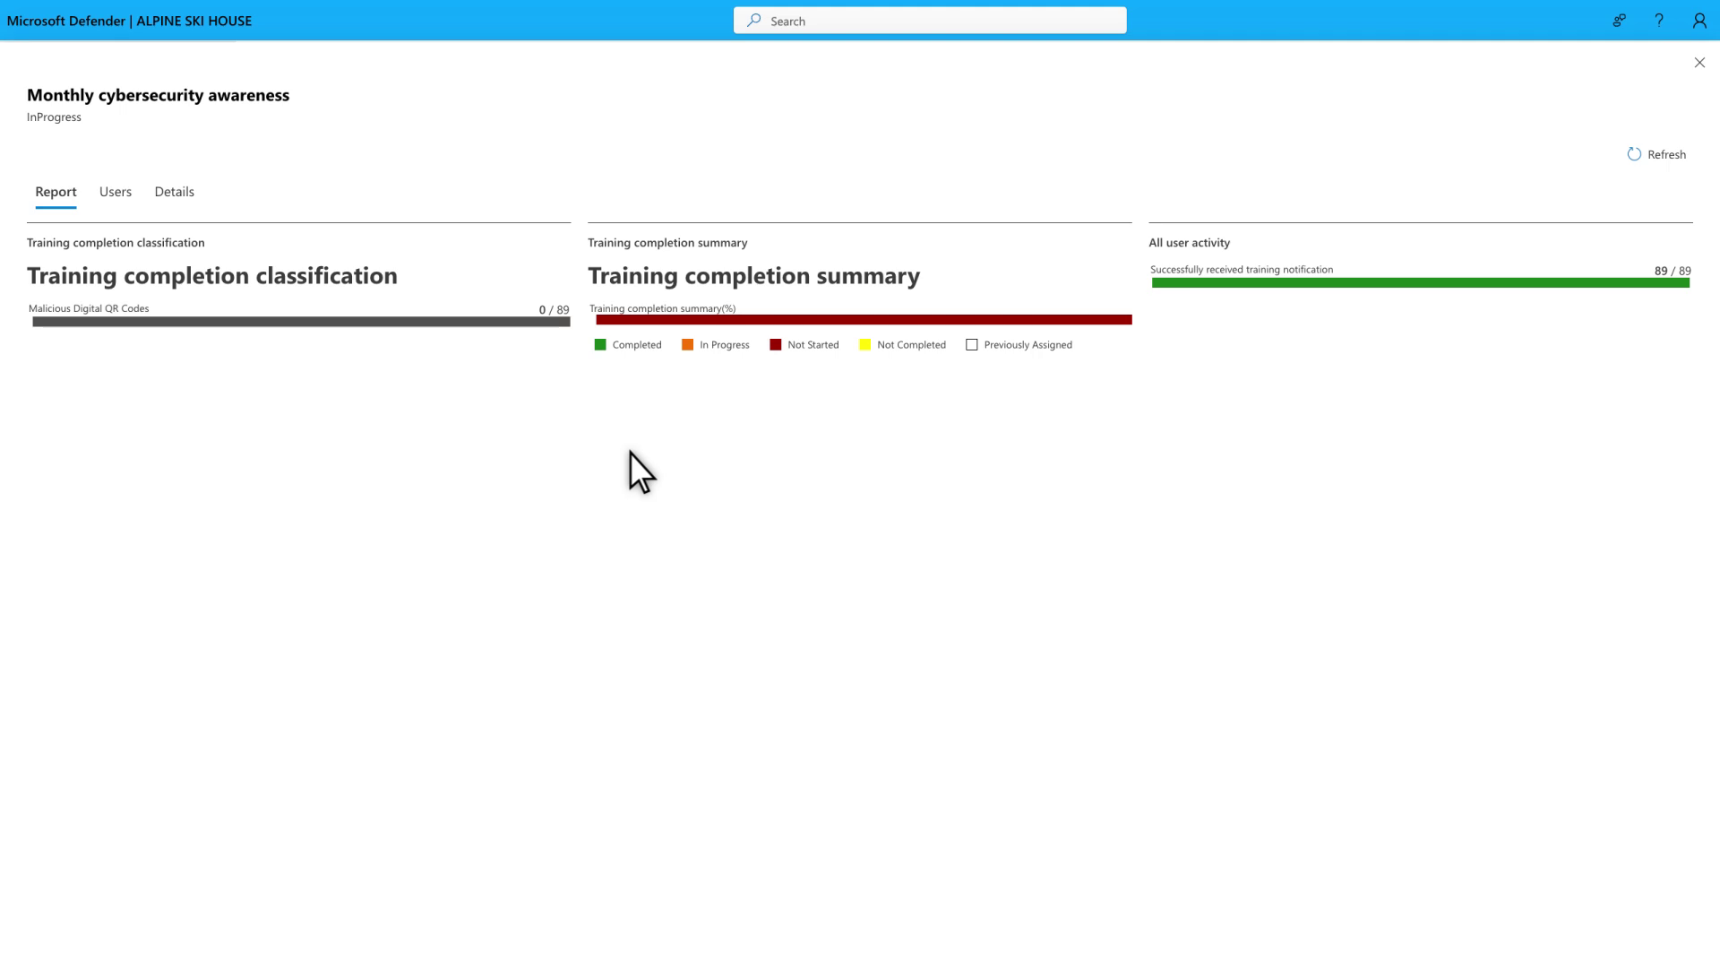
click(106, 212)
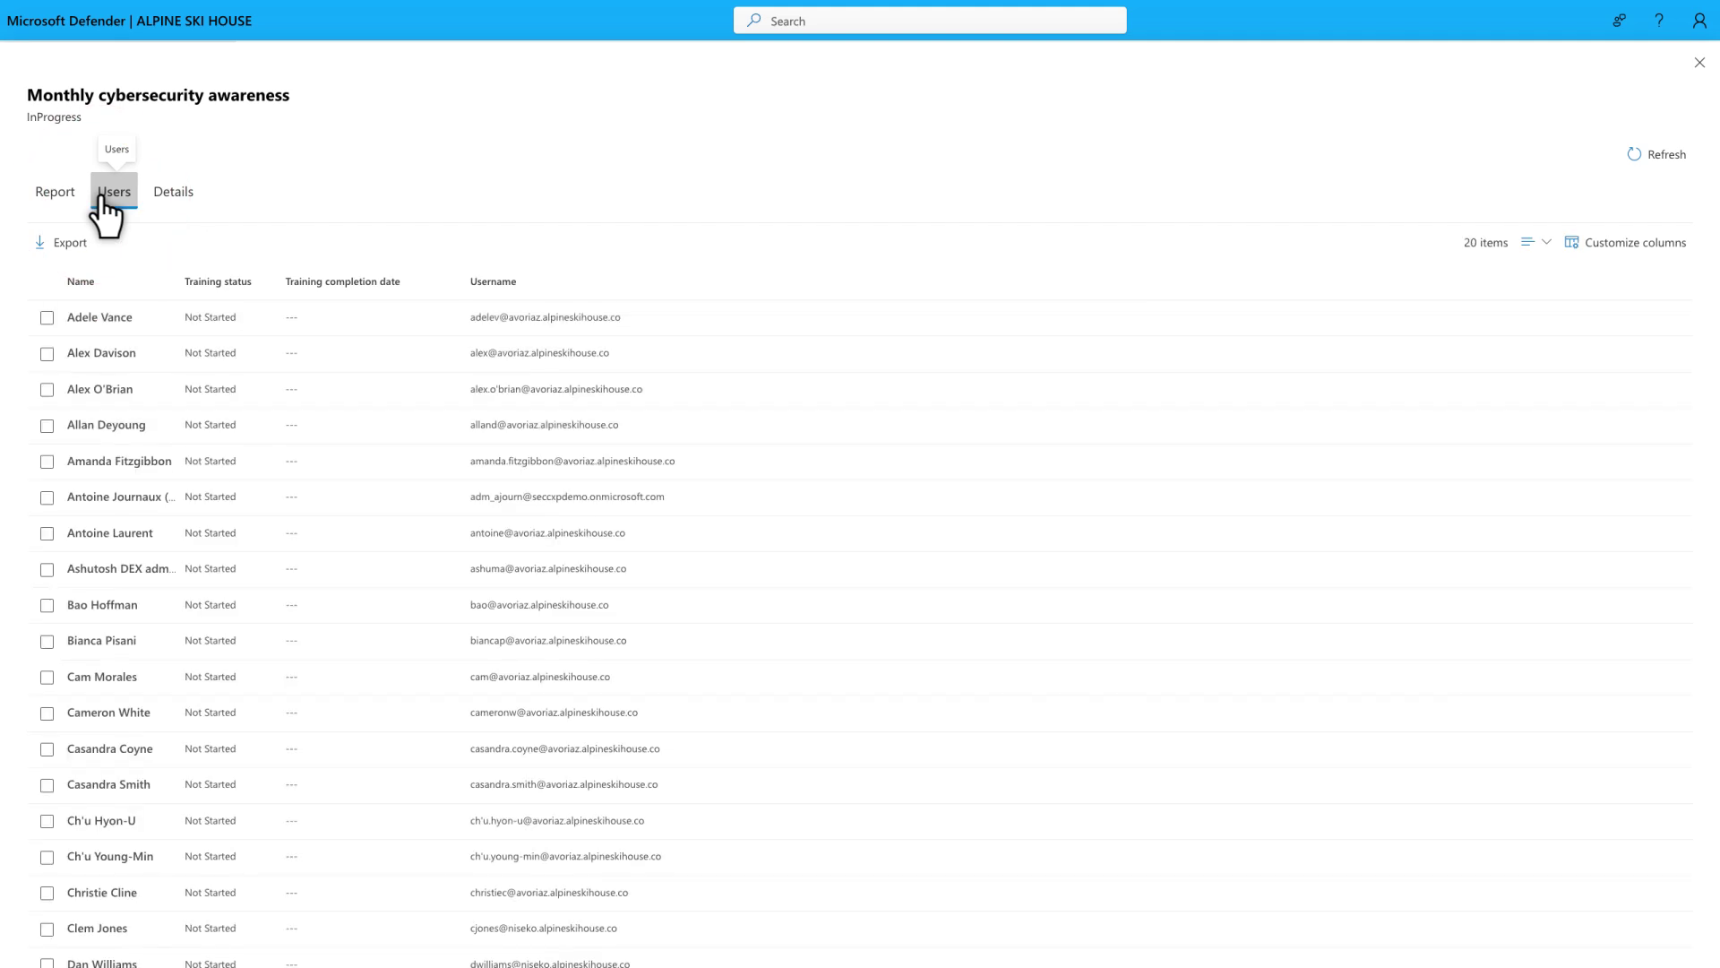
click(179, 203)
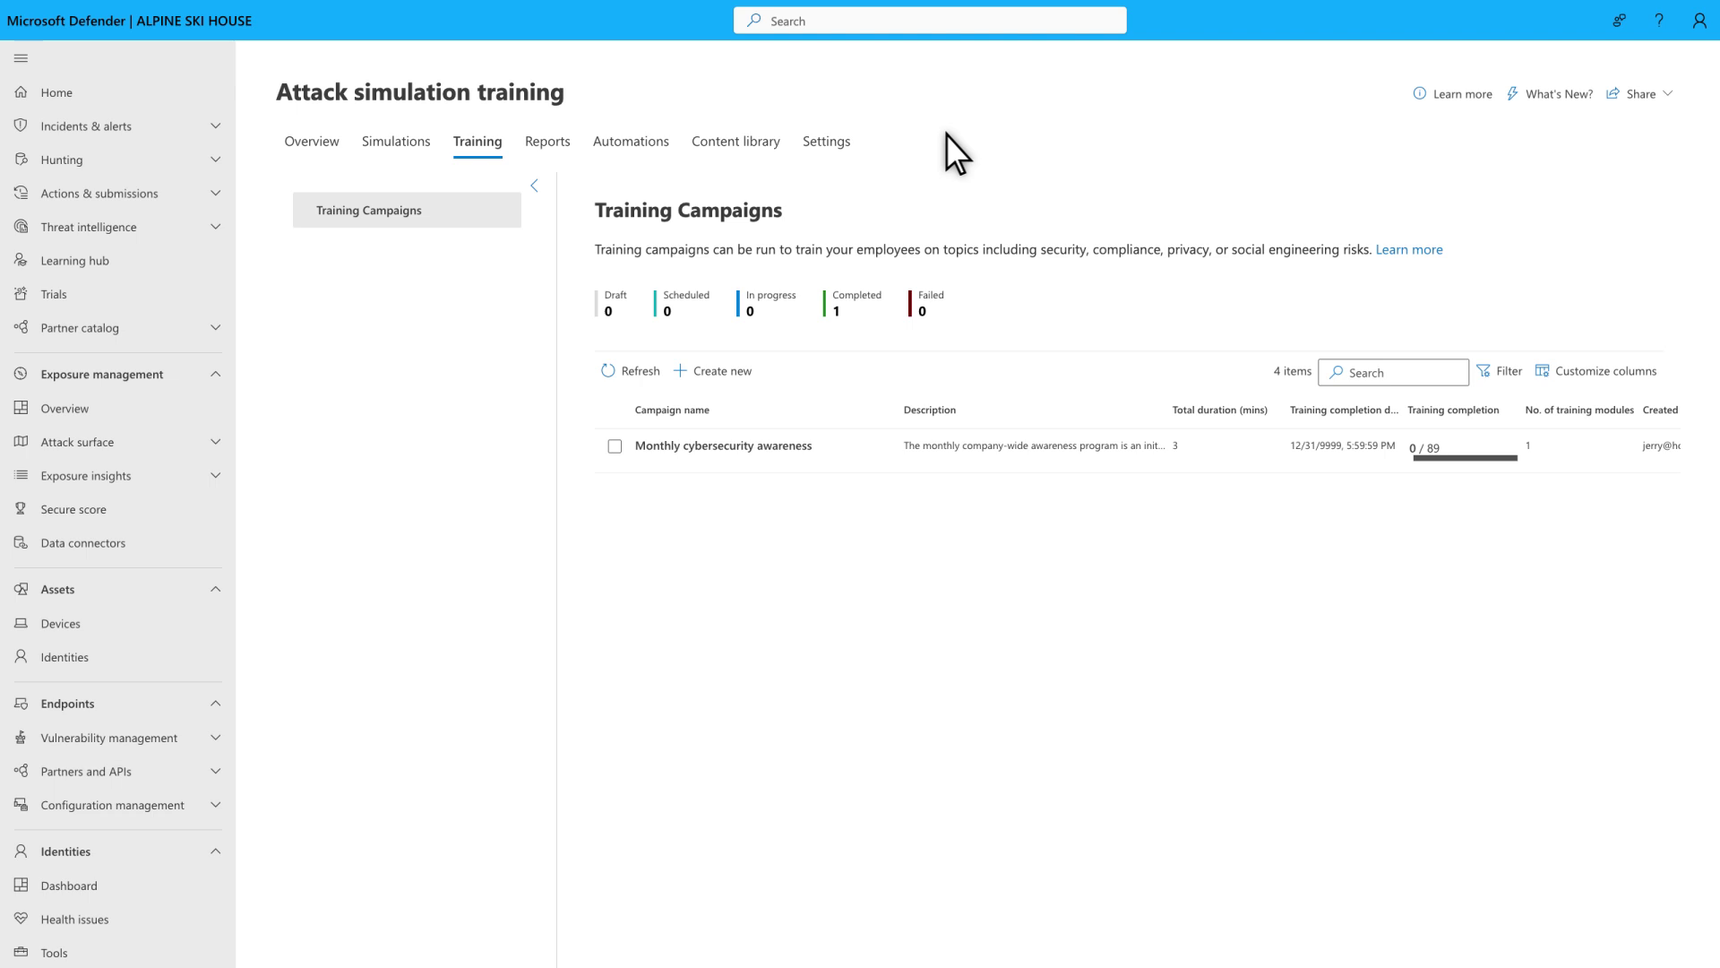
View Attack simulation training settings: repeat offender threshold 2, training threshold 90 days.
click(823, 145)
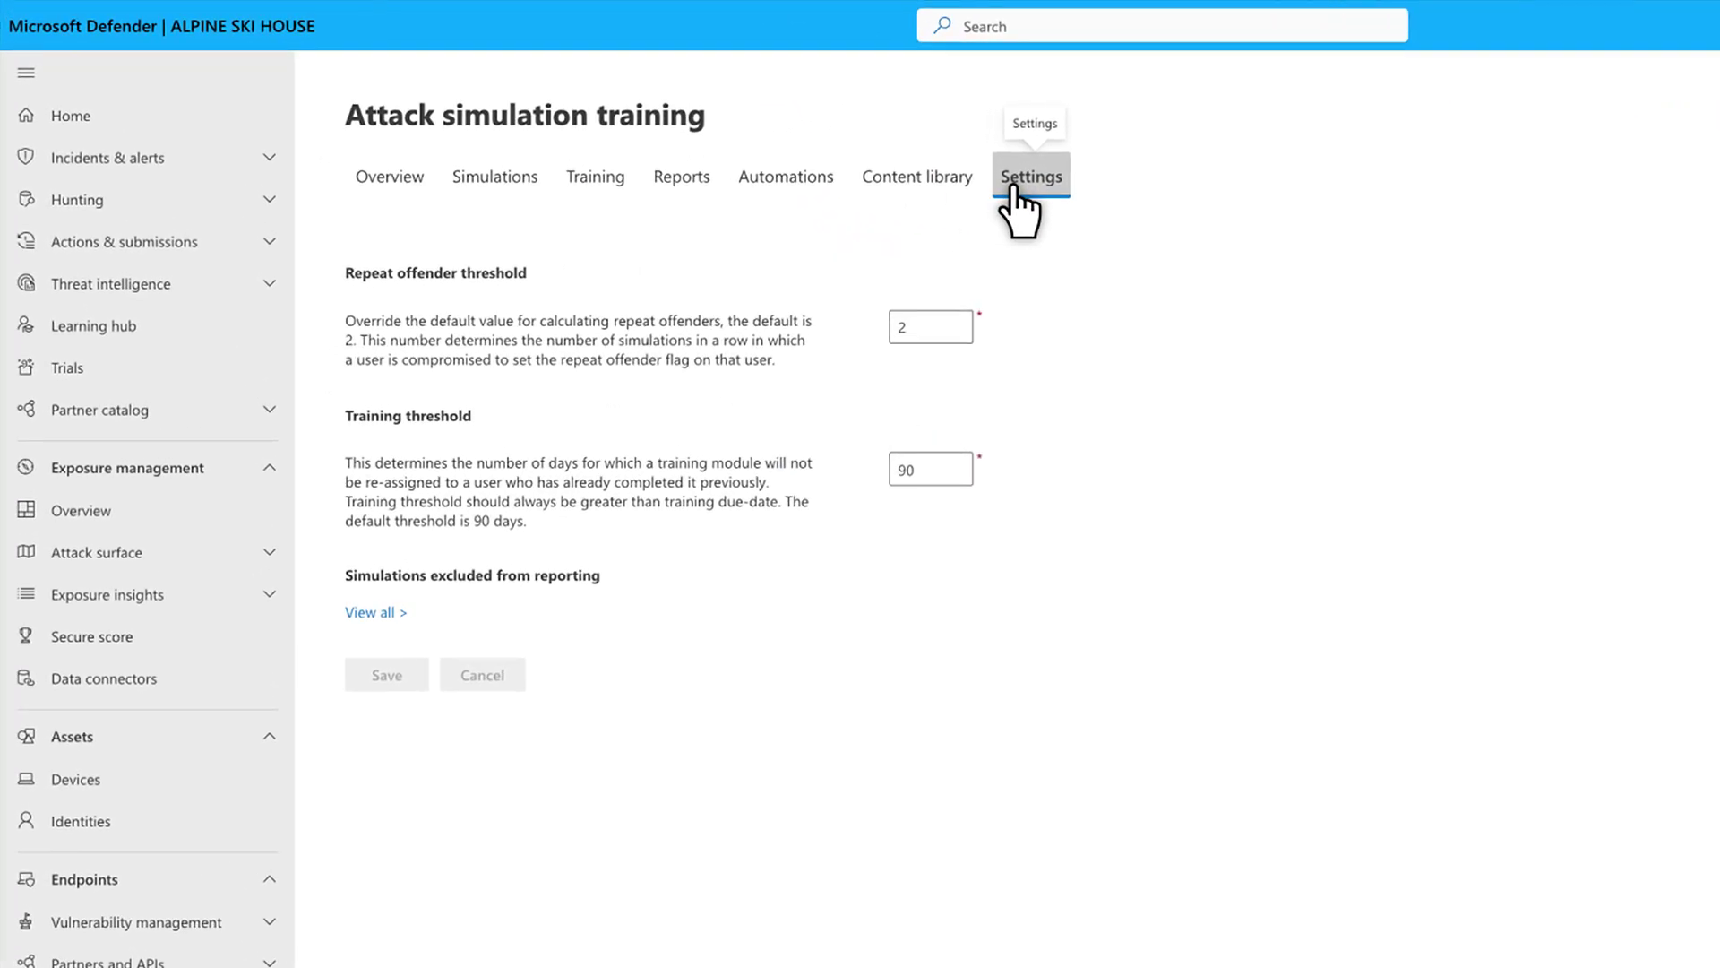